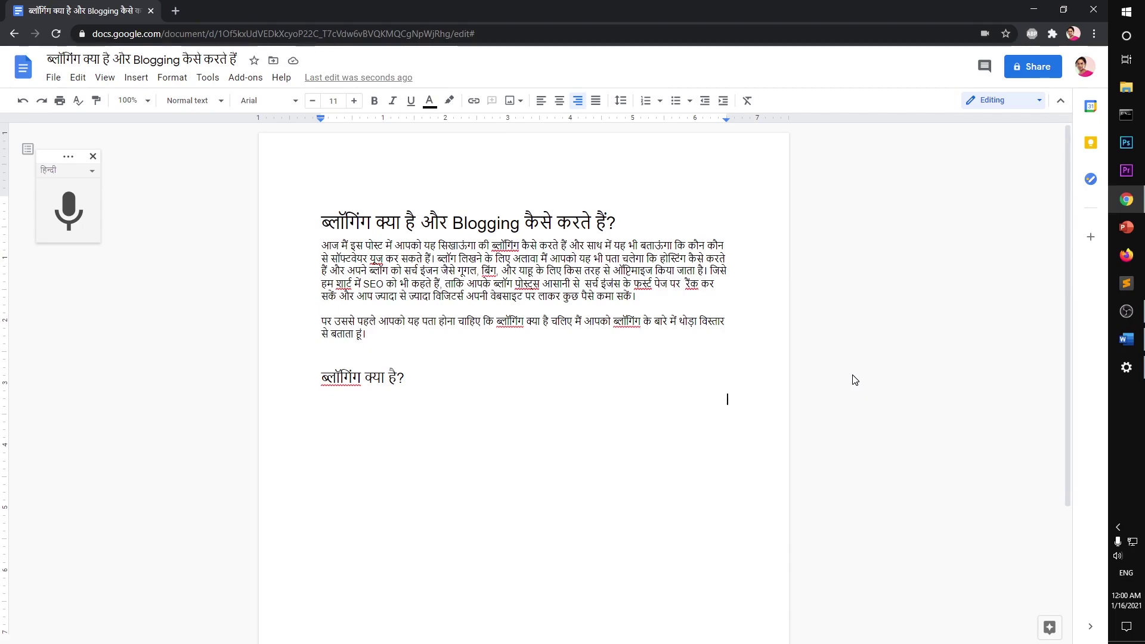
- Move the voice typing panel aside and close it
{"action": "key", "text": "super+d"}
{"action": "key", "text": "super+d"}
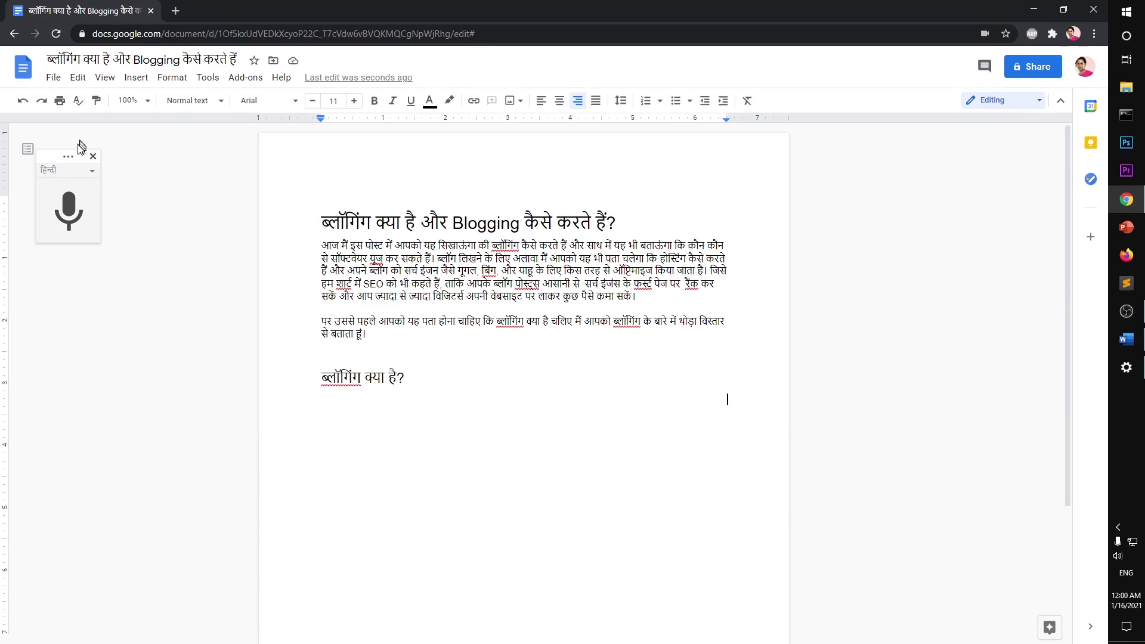
{"action": "left_click_drag", "start_coordinate": [48, 150], "coordinate": [85, 136]}
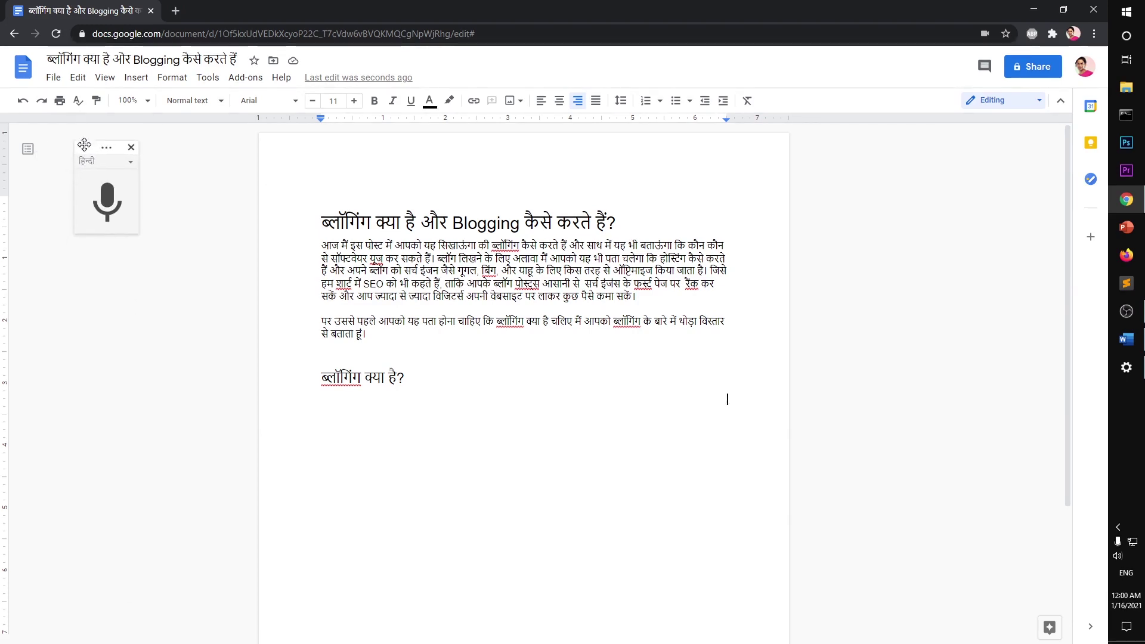
{"action": "left_click", "coordinate": [131, 148]}
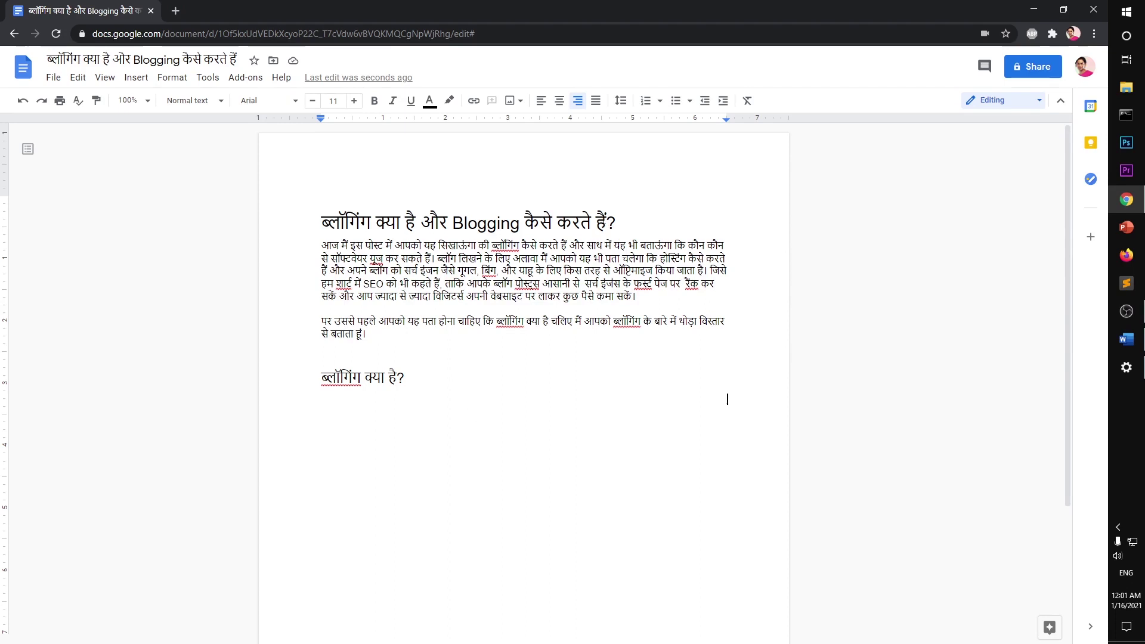
- Select the title's question mark and the first paragraph's ।, then go to the empty line below the heading
{"action": "left_click_drag", "start_coordinate": [608, 224], "coordinate": [617, 223]}
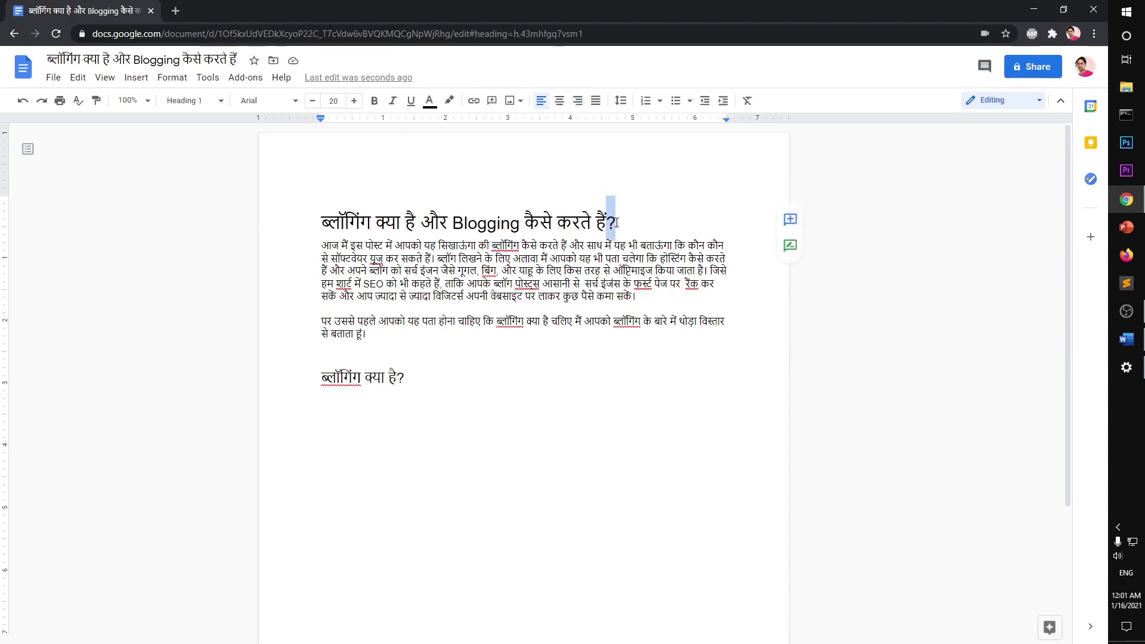
{"action": "left_click_drag", "start_coordinate": [636, 297], "coordinate": [630, 298]}
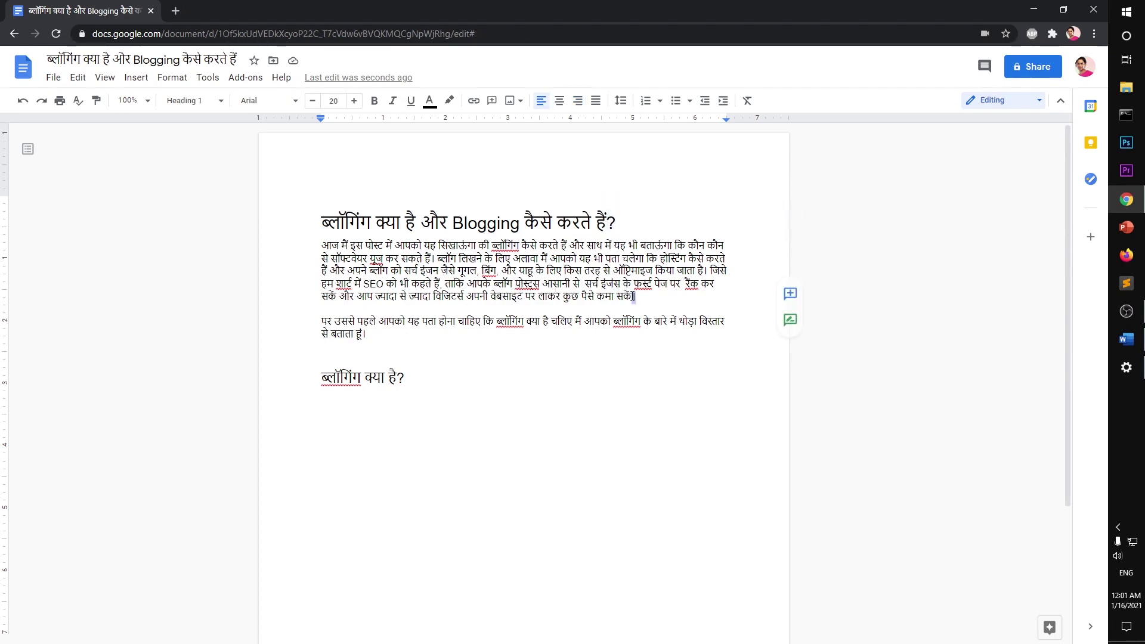
{"action": "left_click", "coordinate": [558, 453]}
- Start a new line under the ब्लॉगिंग क्या है? heading and turn on voice typing with Ctrl+Shift+S
{"action": "left_click", "coordinate": [218, 85]}
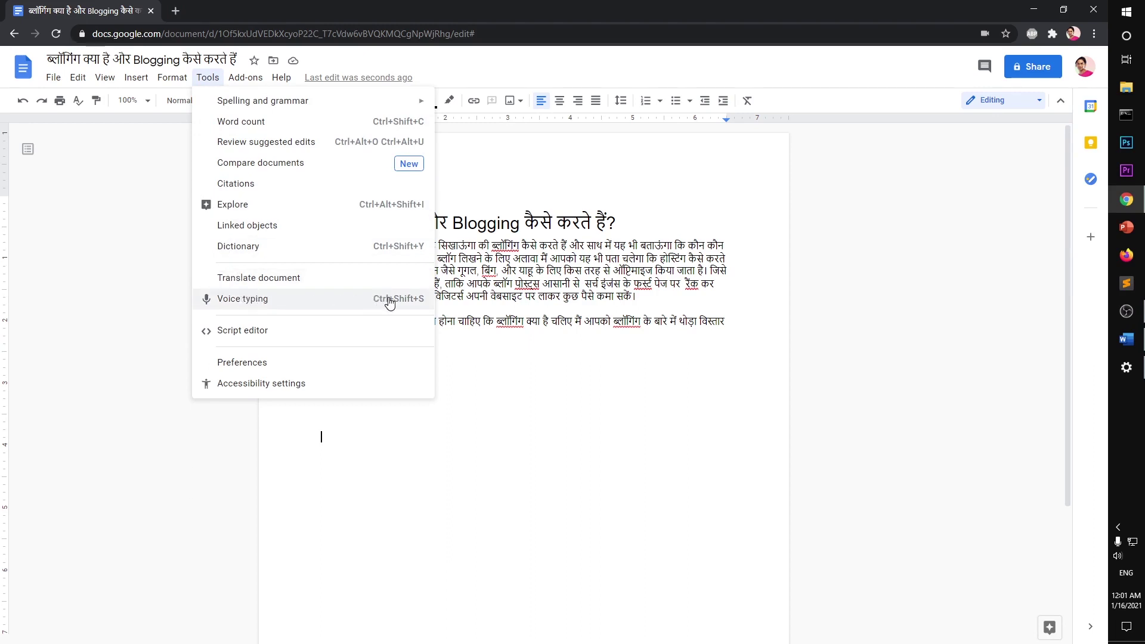
{"action": "left_click", "coordinate": [488, 401]}
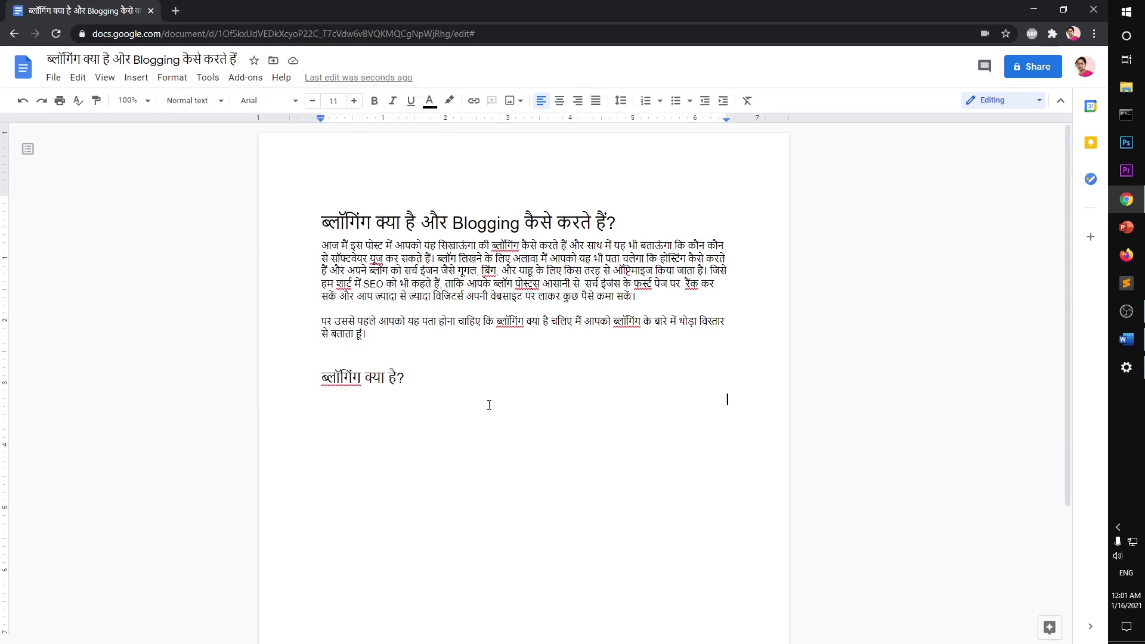
{"action": "left_click", "coordinate": [411, 381]}
{"action": "key", "text": "Return"}
{"action": "key", "text": "ctrl+shift+s"}
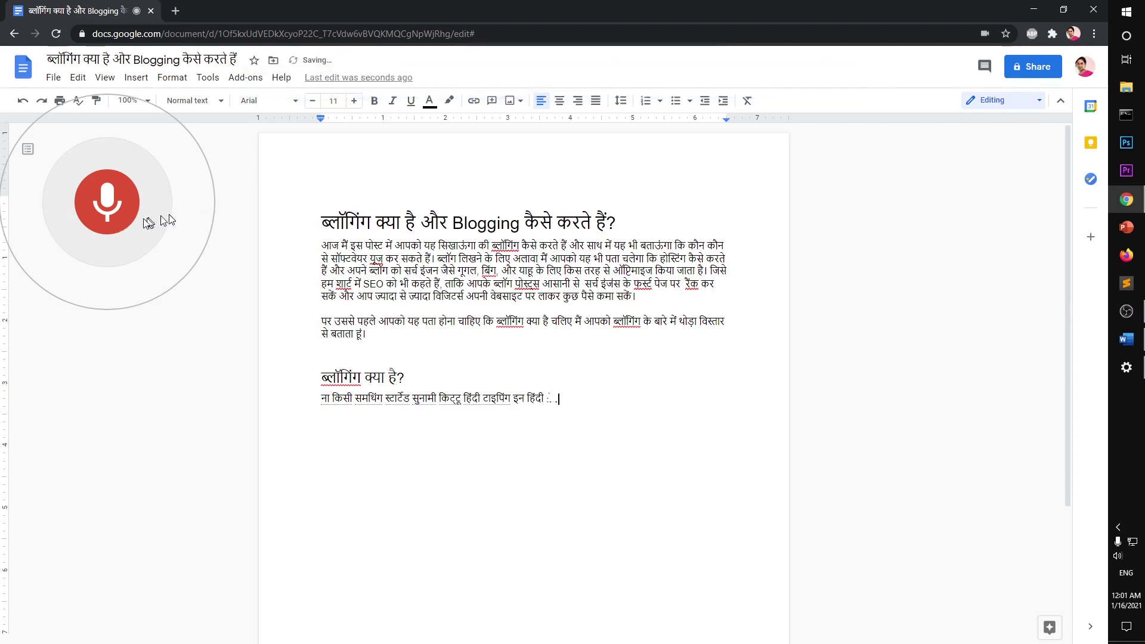
{"action": "left_click", "coordinate": [115, 211]}
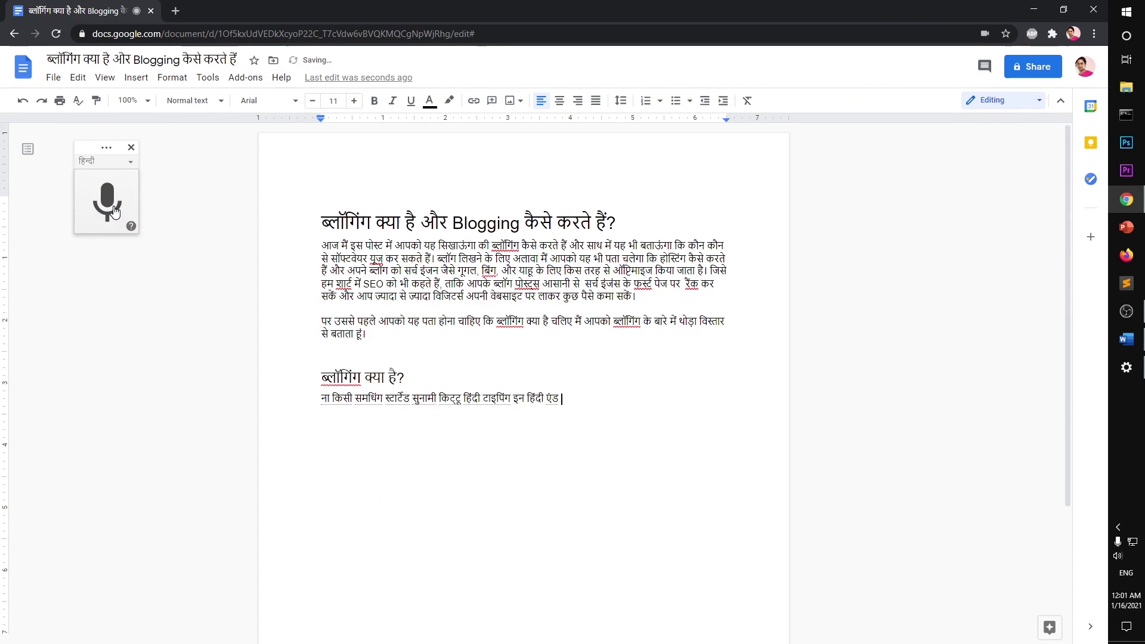
{"action": "left_click", "coordinate": [131, 162]}
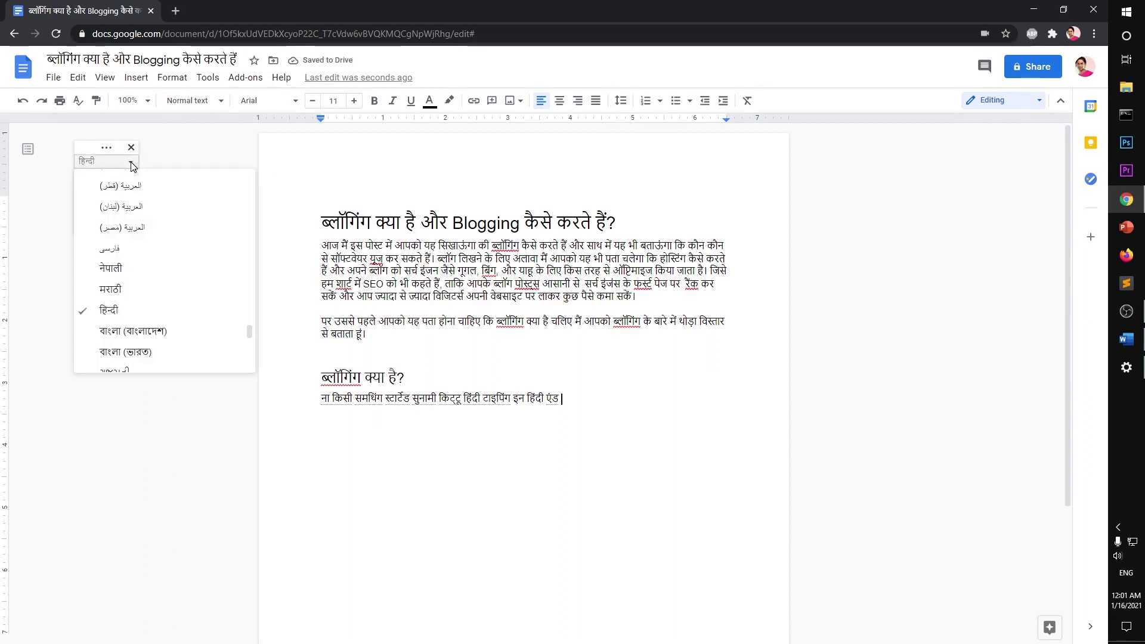
{"action": "scroll", "coordinate": [186, 340], "scroll_direction": "down", "scroll_amount": 5}
{"action": "scroll", "coordinate": [188, 344], "scroll_direction": "up", "scroll_amount": 15}
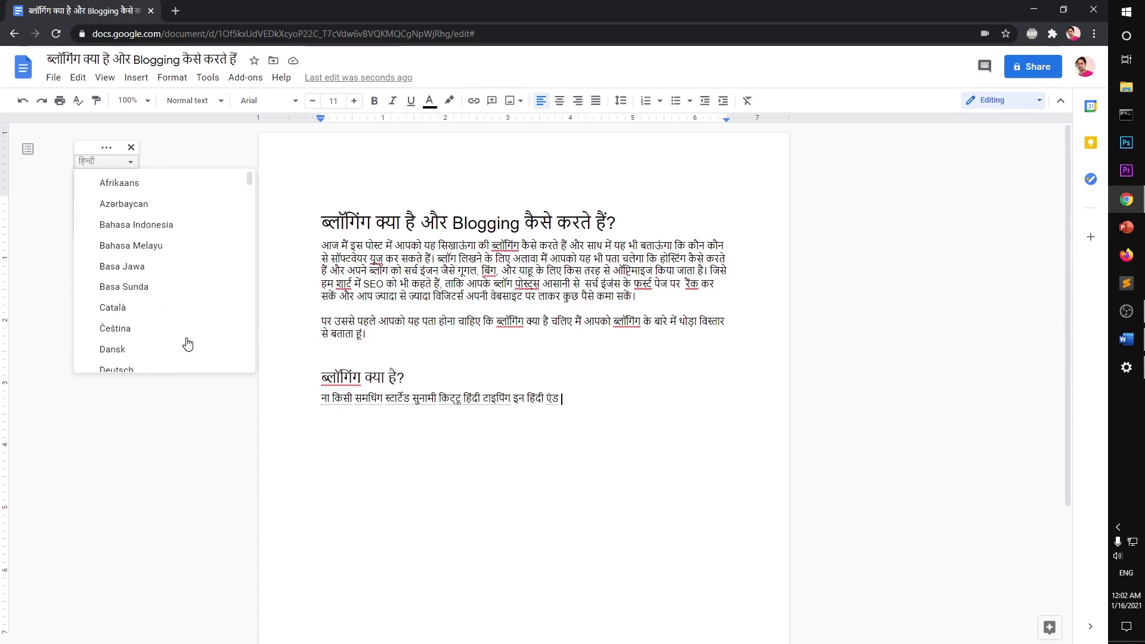
{"action": "scroll", "coordinate": [188, 344], "scroll_direction": "down", "scroll_amount": 12}
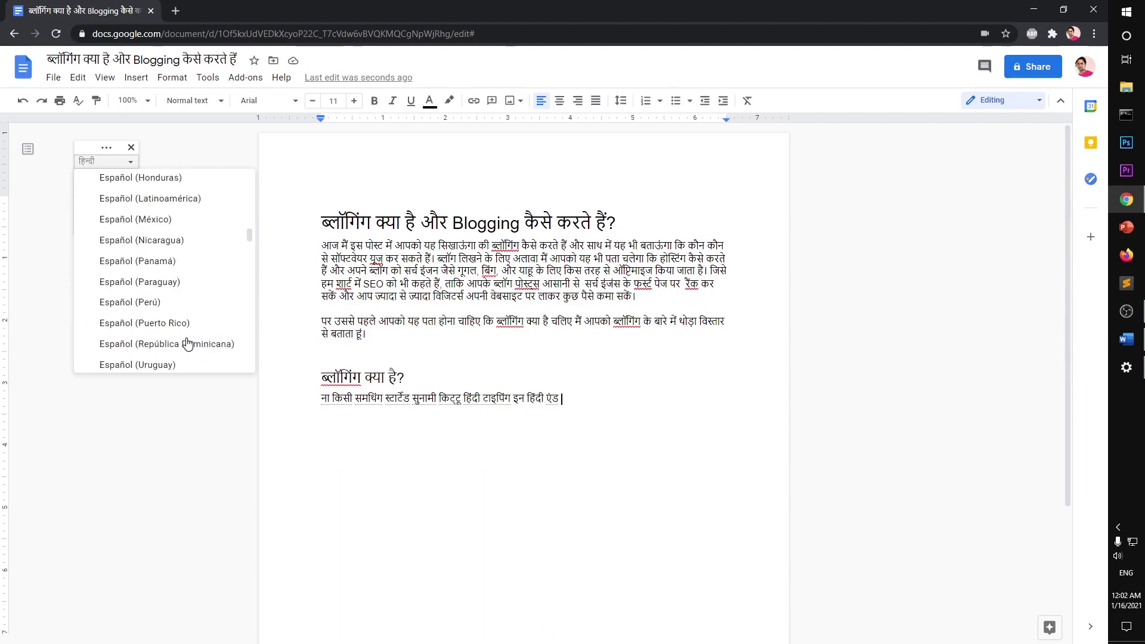
{"action": "left_click", "coordinate": [216, 151]}
{"action": "left_click", "coordinate": [117, 163]}
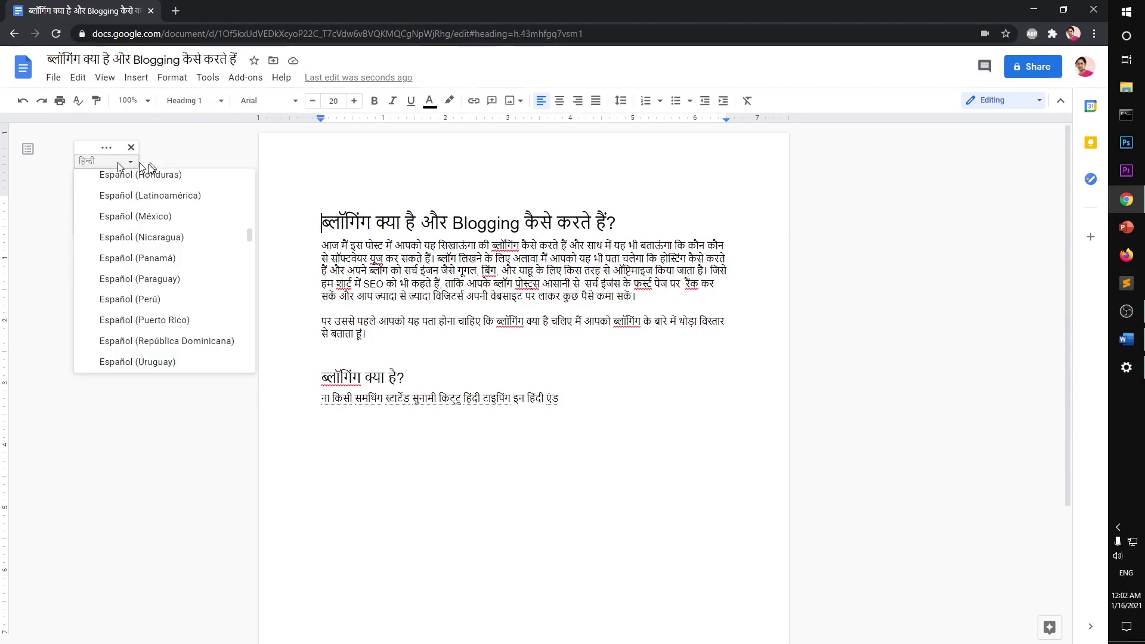
{"action": "scroll", "coordinate": [164, 310], "scroll_direction": "down", "scroll_amount": 9}
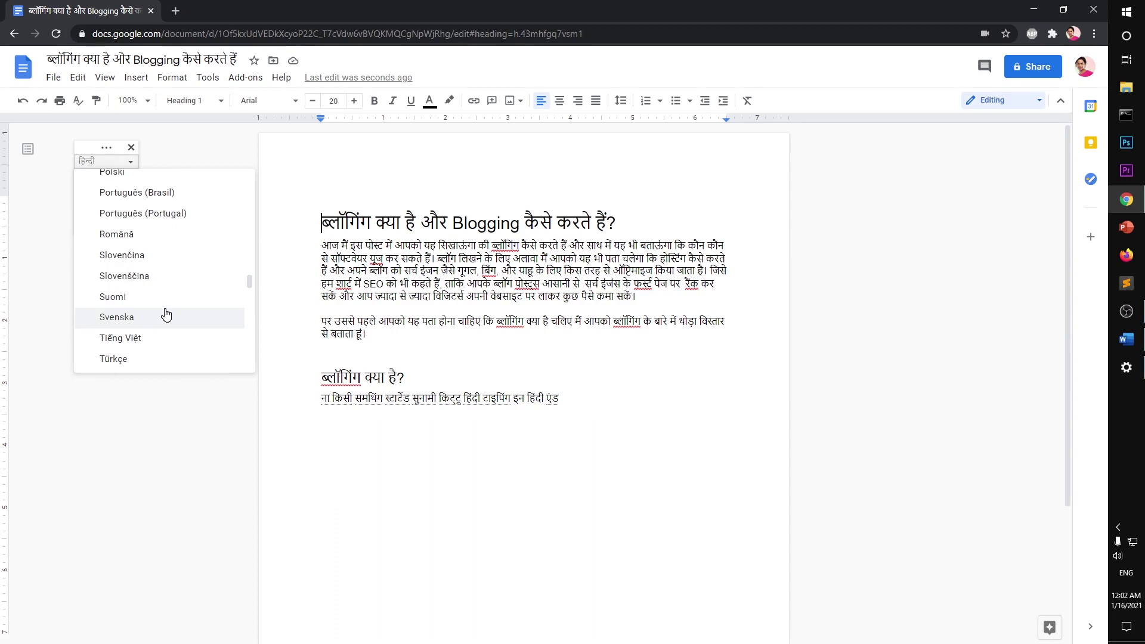
{"action": "scroll", "coordinate": [166, 314], "scroll_direction": "down", "scroll_amount": 10}
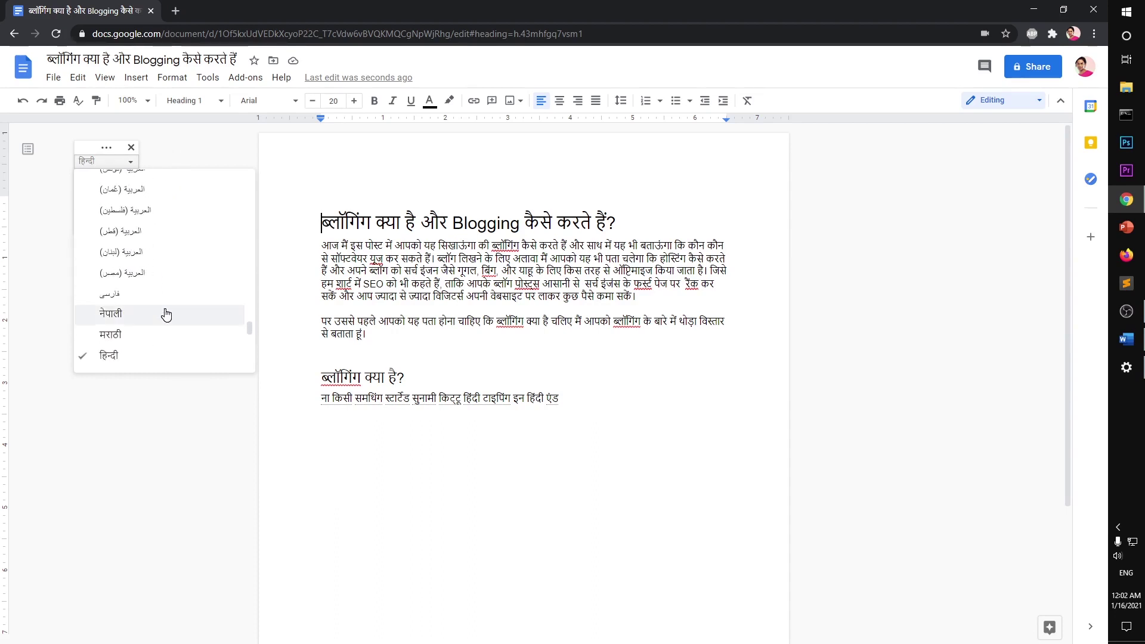
{"action": "left_click", "coordinate": [127, 358]}
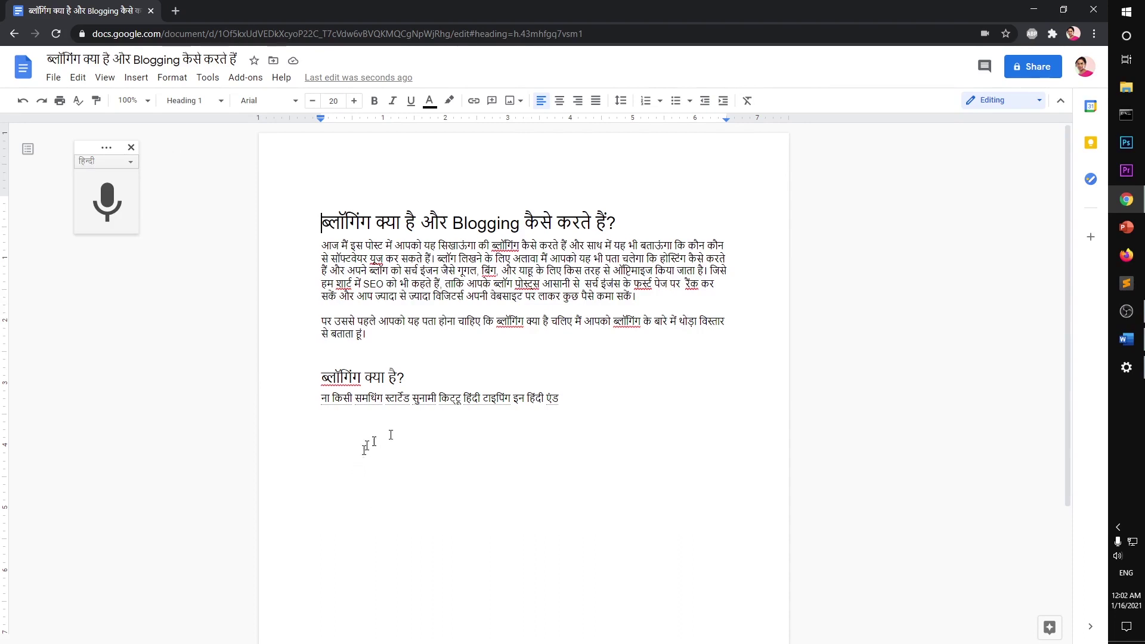
- On a new line below the dictated text, dictate नमस्ते गूगल डॉक्स
{"action": "left_click", "coordinate": [577, 408]}
{"action": "key", "text": "Return"}
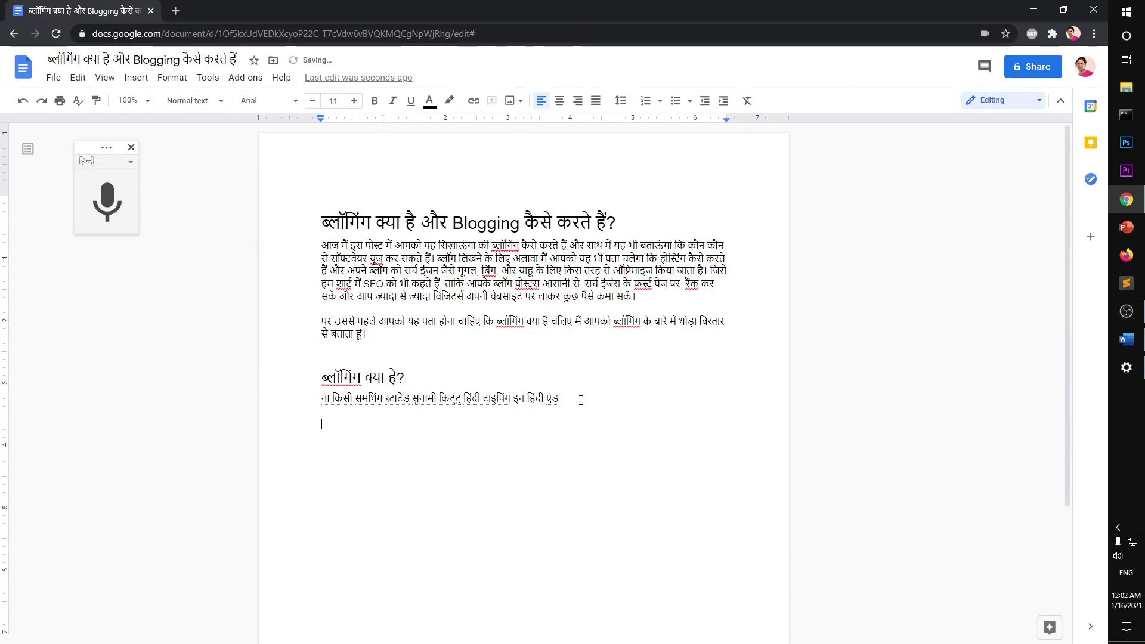
{"action": "left_click", "coordinate": [115, 192]}
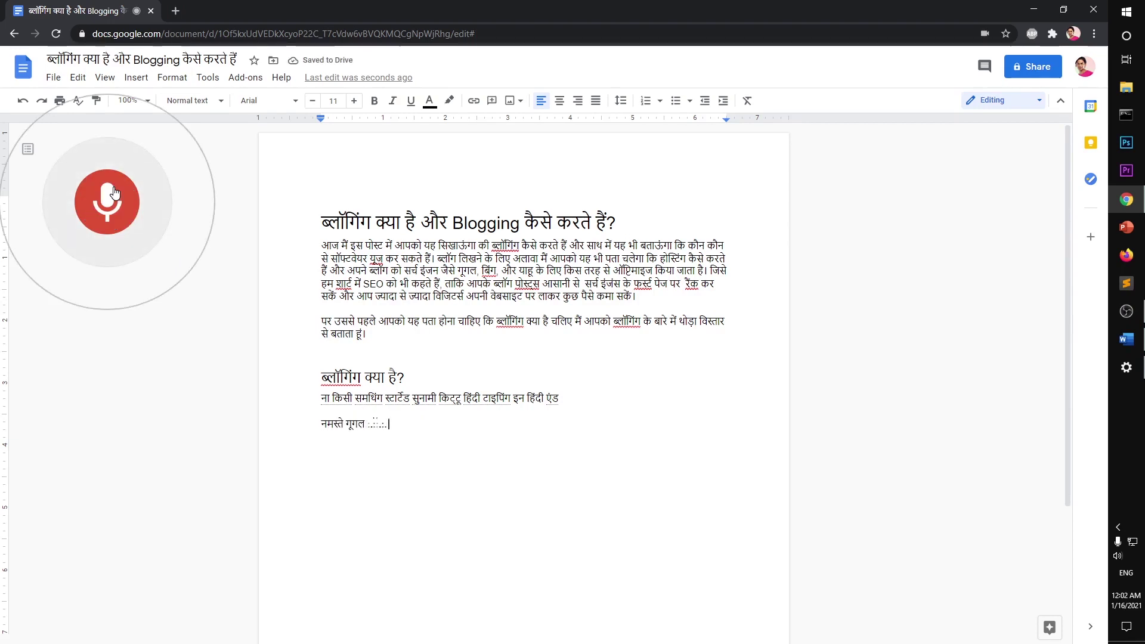
{"action": "left_click", "coordinate": [115, 192]}
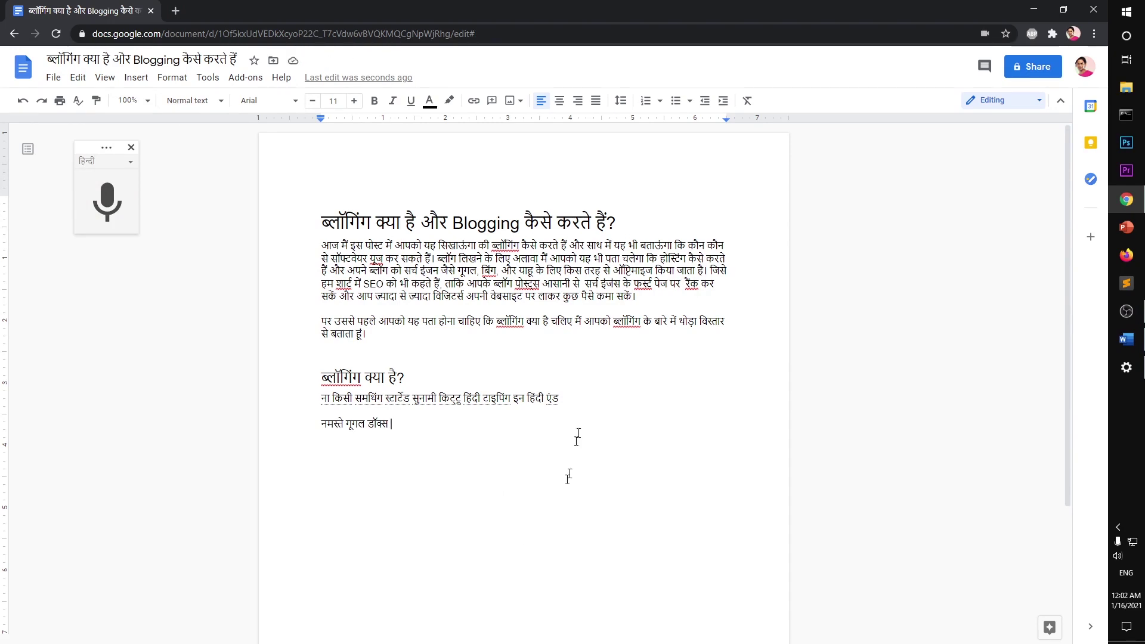
- Delete the earlier dictated Hindi line and close the voice typing panel
{"action": "left_click_drag", "start_coordinate": [587, 398], "coordinate": [320, 398]}
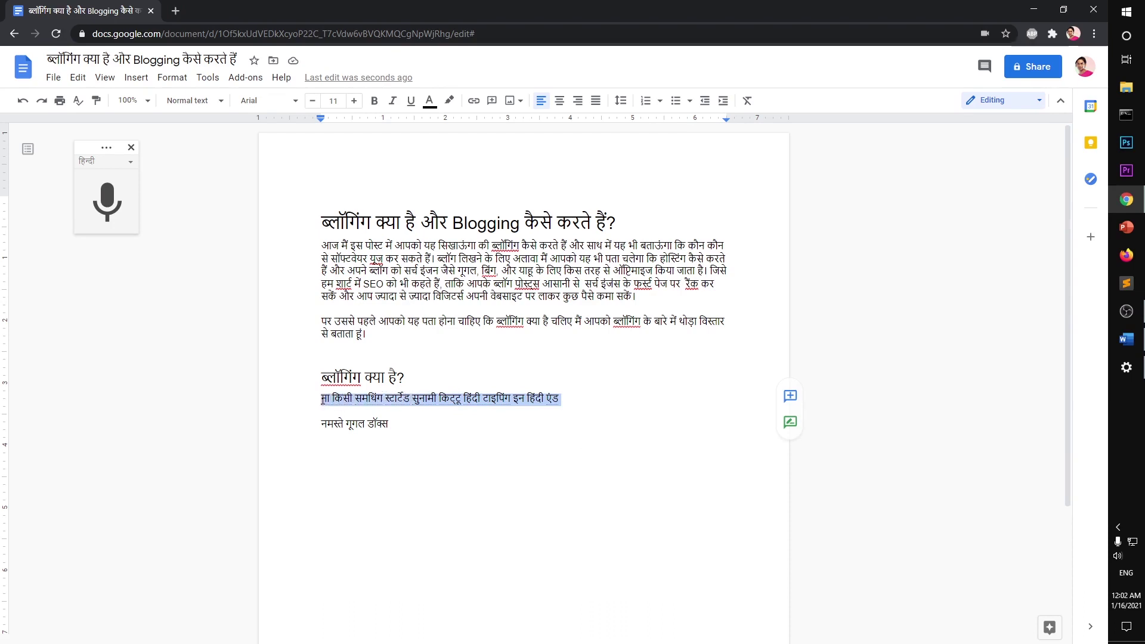
{"action": "key", "text": "BackSpace"}
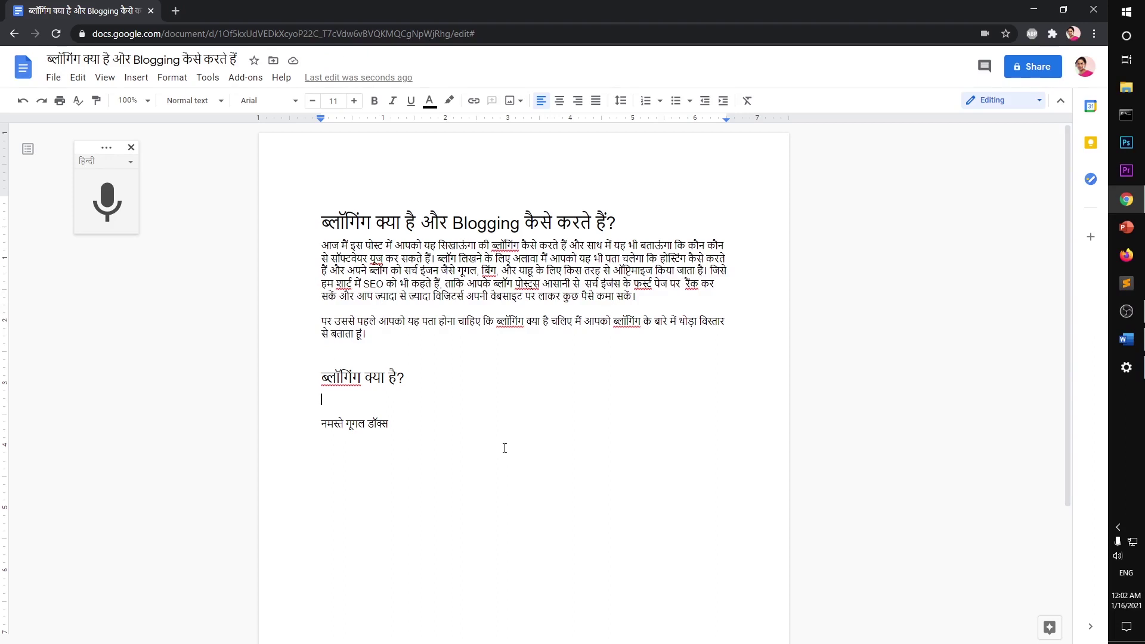
{"action": "left_click", "coordinate": [132, 148]}
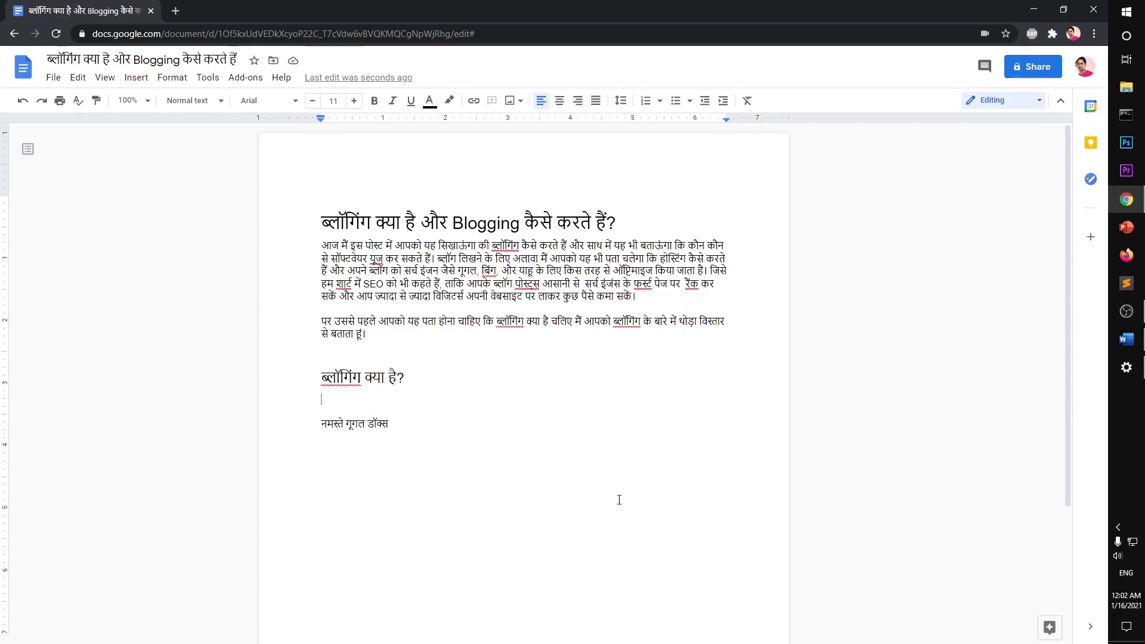
- Switch the keyboard input to English (United States) from the taskbar language list and close language settings
{"action": "key", "text": "alt+shift"}
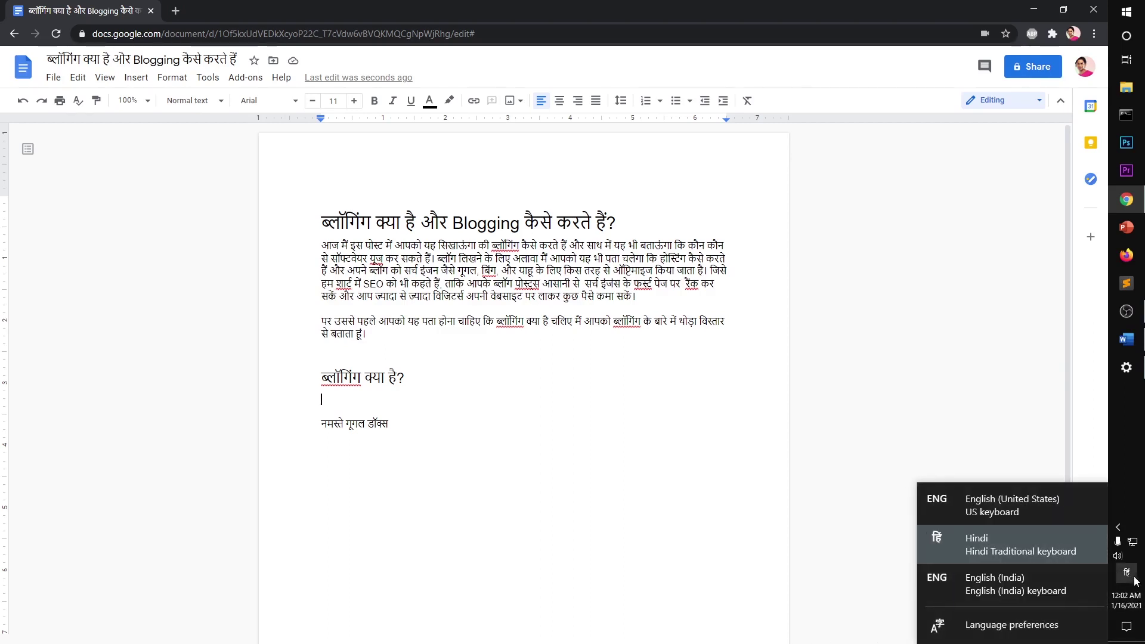
{"action": "left_click", "coordinate": [1127, 573]}
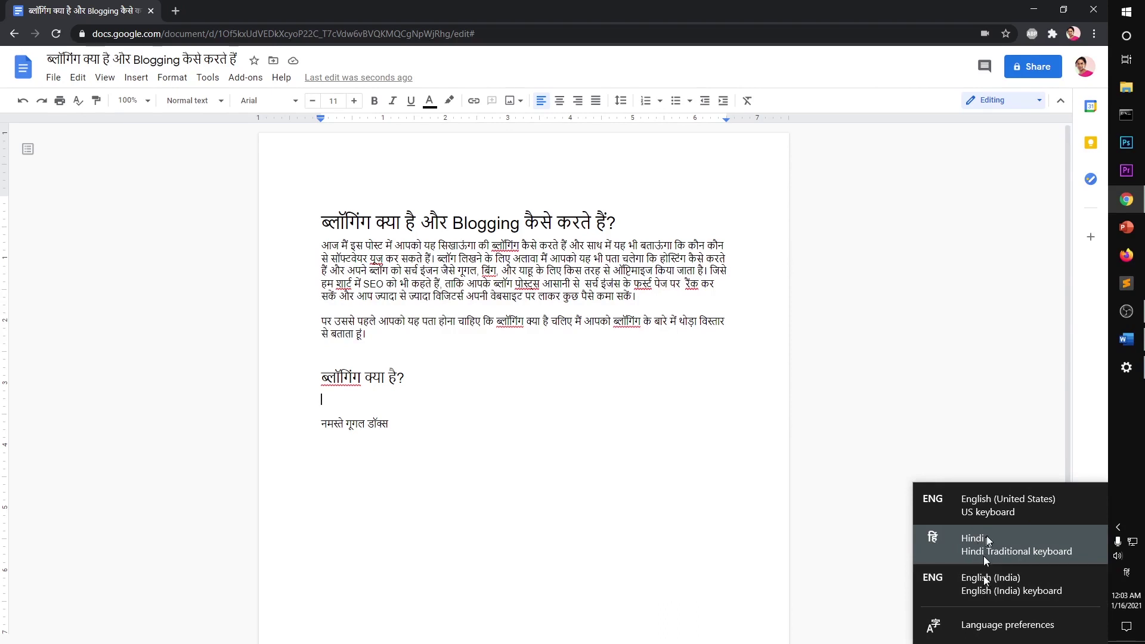
{"action": "left_click", "coordinate": [988, 516]}
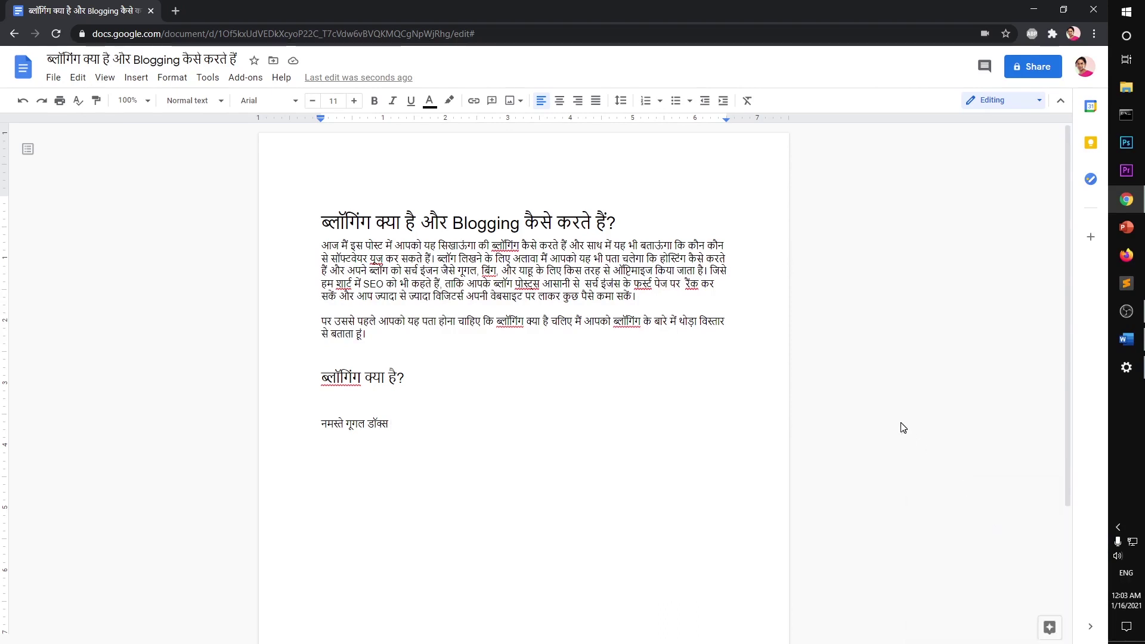
{"action": "left_click", "coordinate": [1127, 369]}
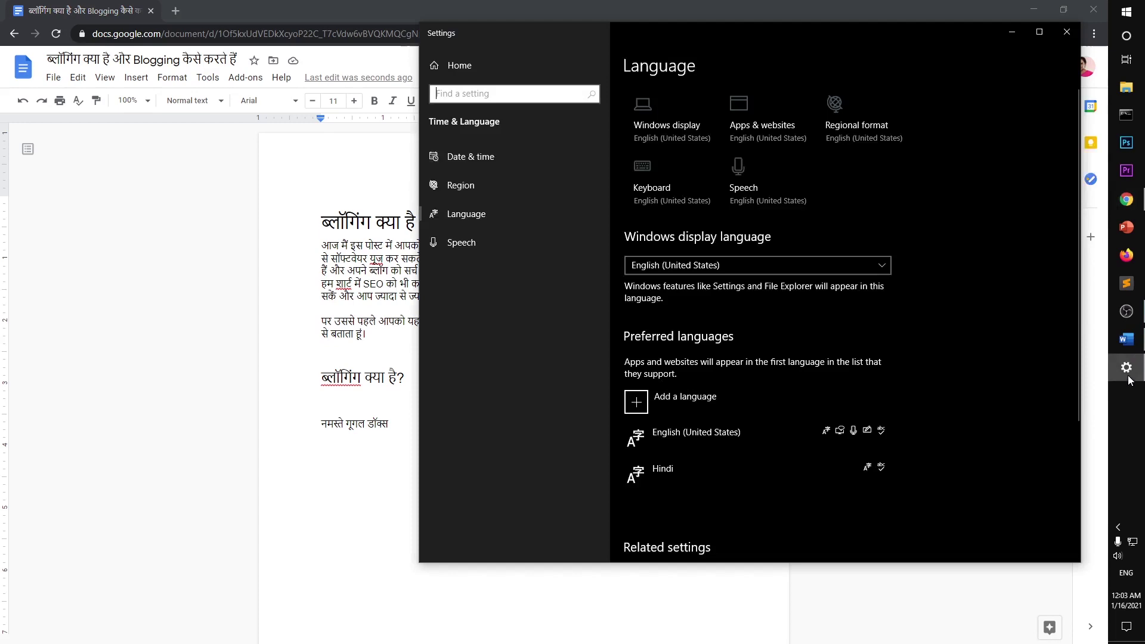
{"action": "left_click", "coordinate": [1067, 34]}
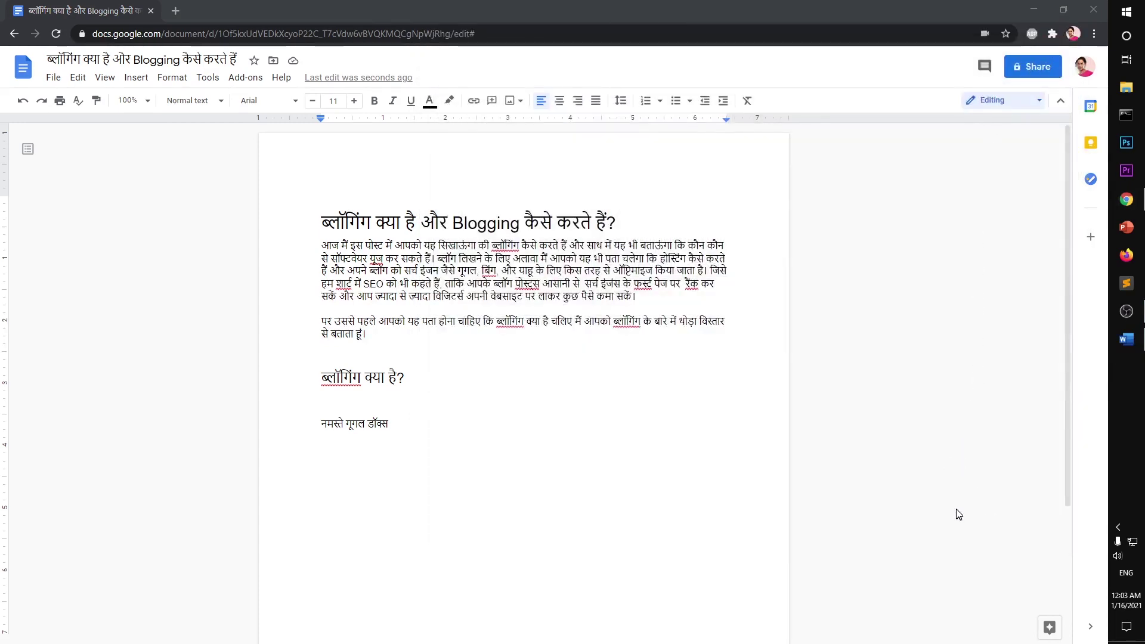
- Switch to the Word document and check the taskbar's input language list
{"action": "key", "text": "alt+Tab"}
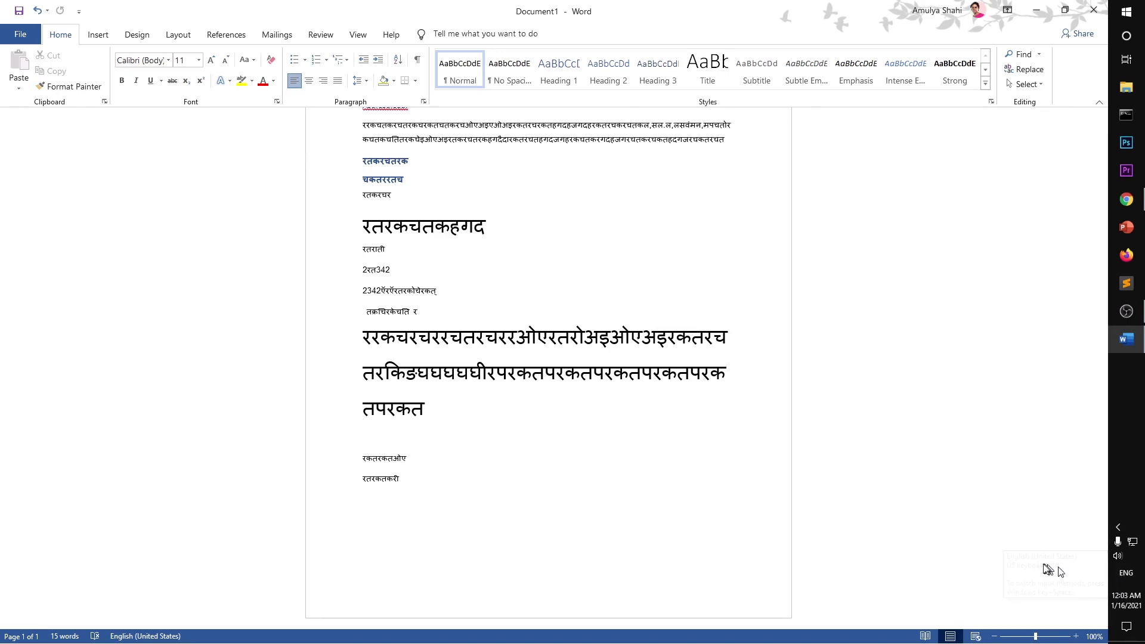
{"action": "left_click", "coordinate": [1125, 574]}
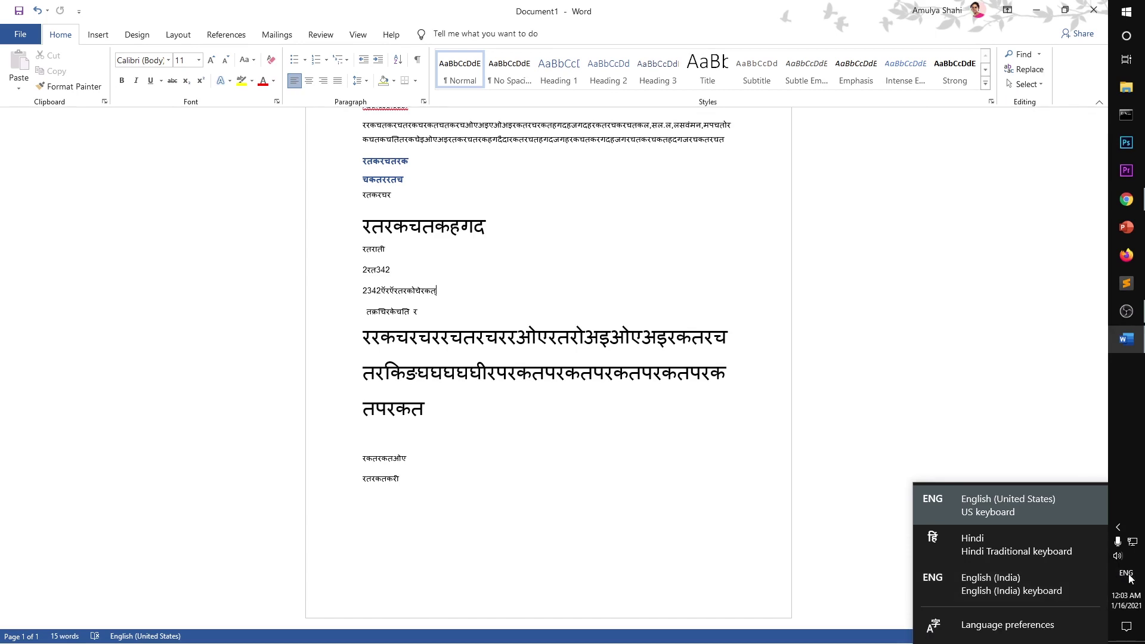
{"action": "left_click", "coordinate": [814, 572]}
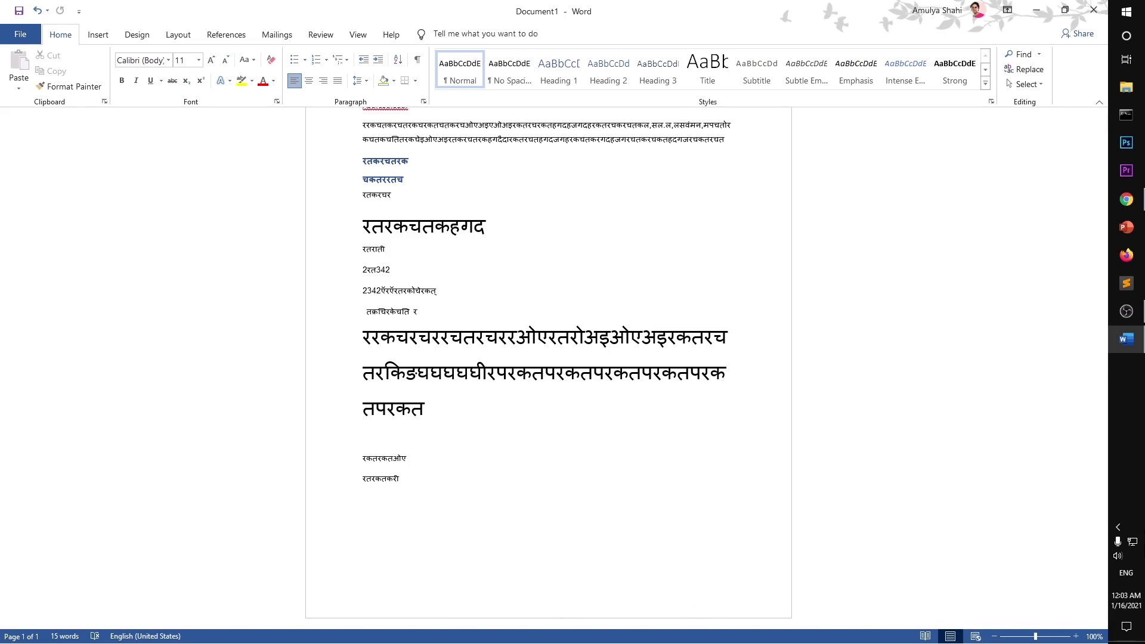
- Set the taskbar location on screen to Bottom in Taskbar settings and close Settings
{"action": "right_click", "coordinate": [1135, 419]}
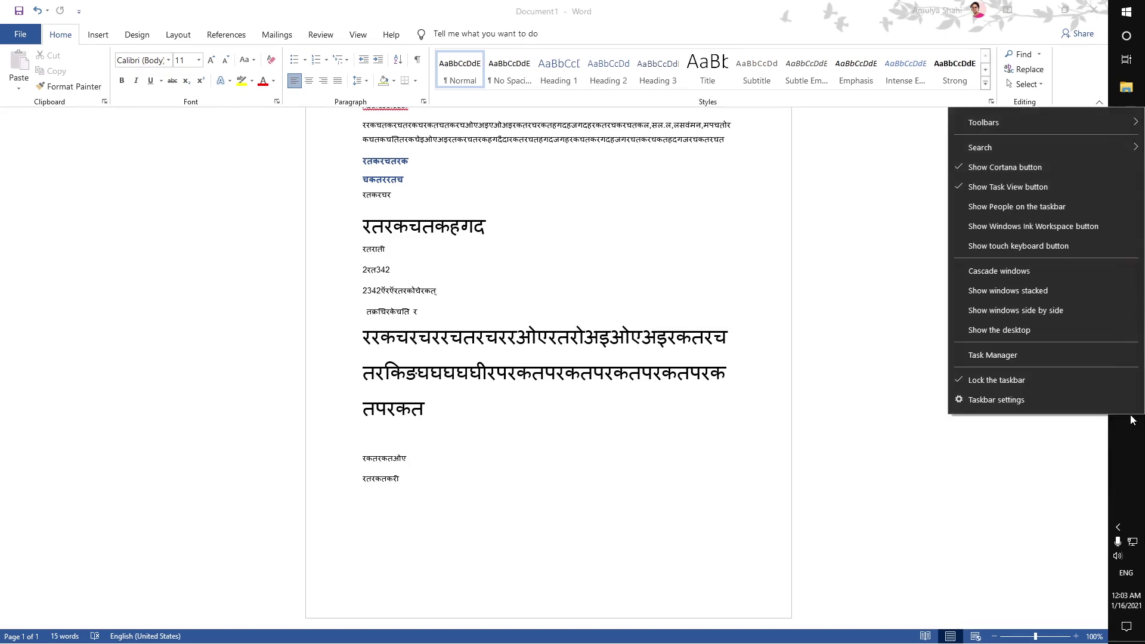
{"action": "left_click", "coordinate": [1077, 409]}
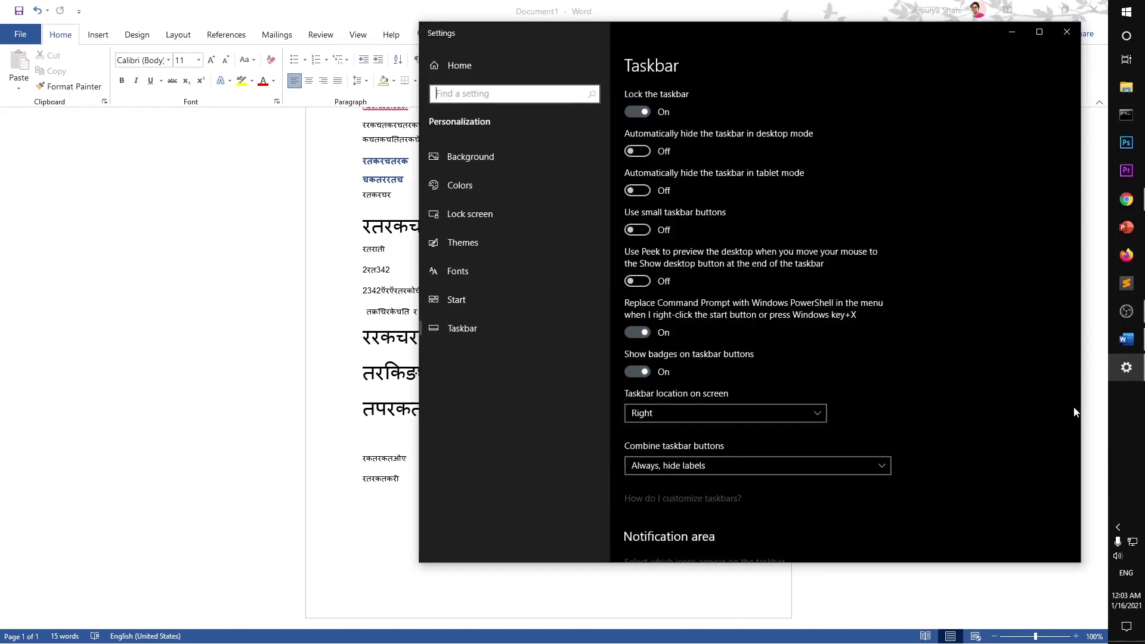
{"action": "left_click", "coordinate": [764, 412]}
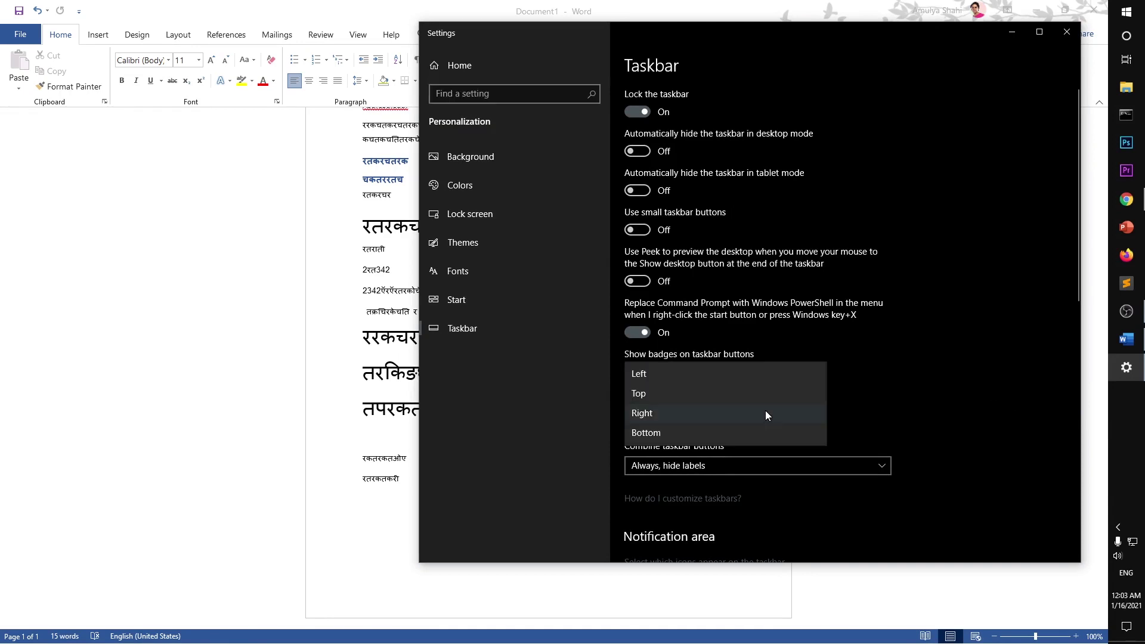
{"action": "left_click", "coordinate": [721, 431]}
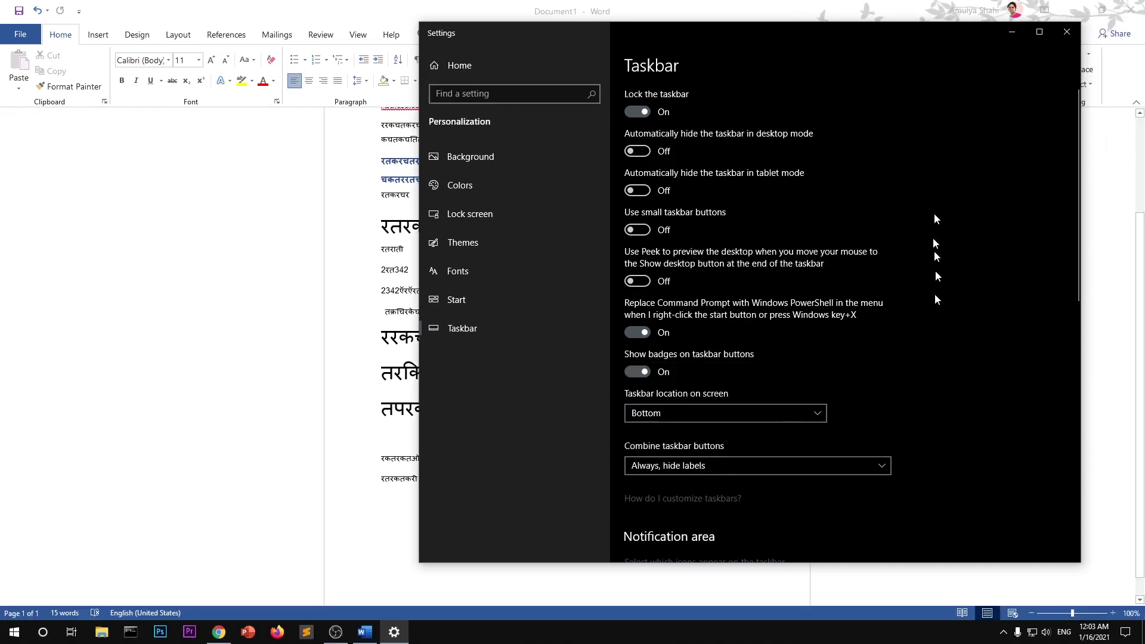
{"action": "left_click", "coordinate": [1067, 31]}
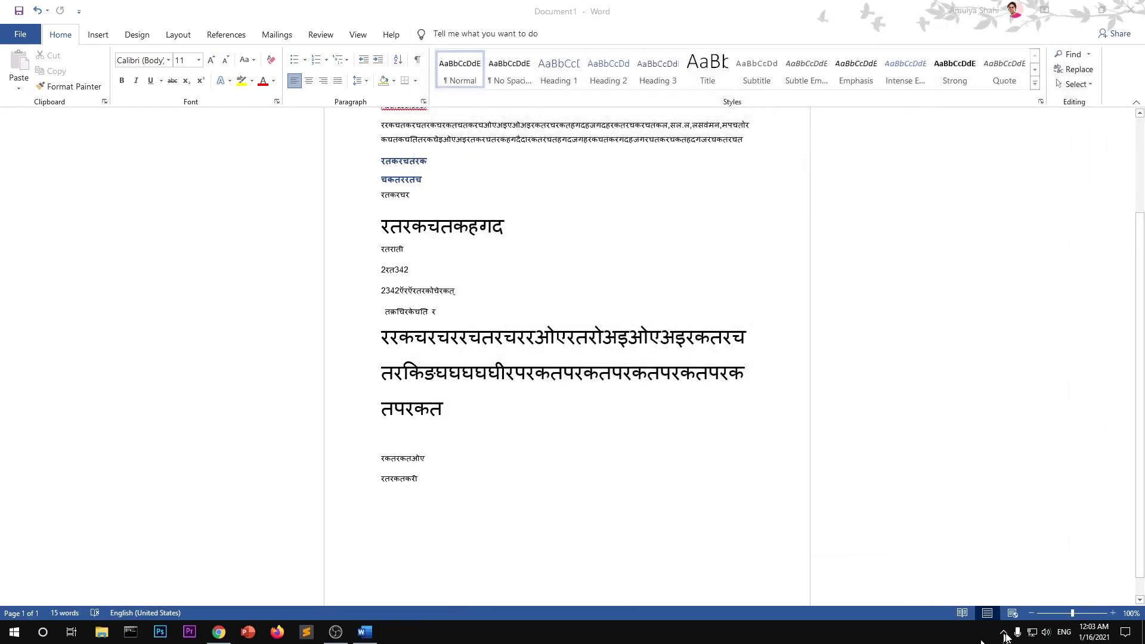
{"action": "left_click", "coordinate": [1061, 634]}
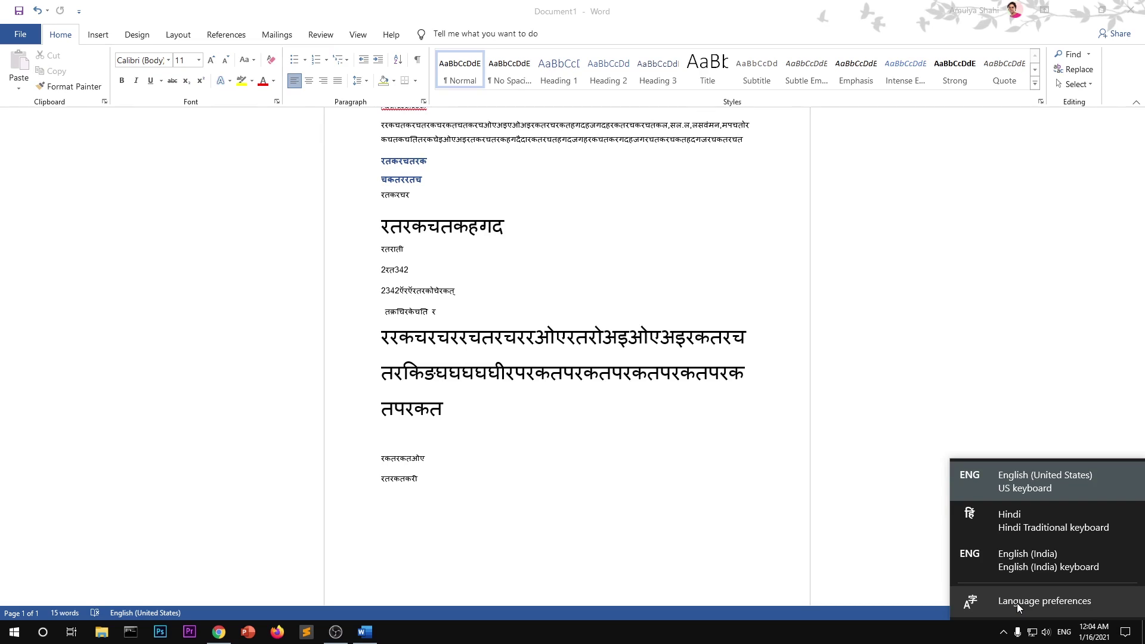
{"action": "left_click", "coordinate": [1017, 602]}
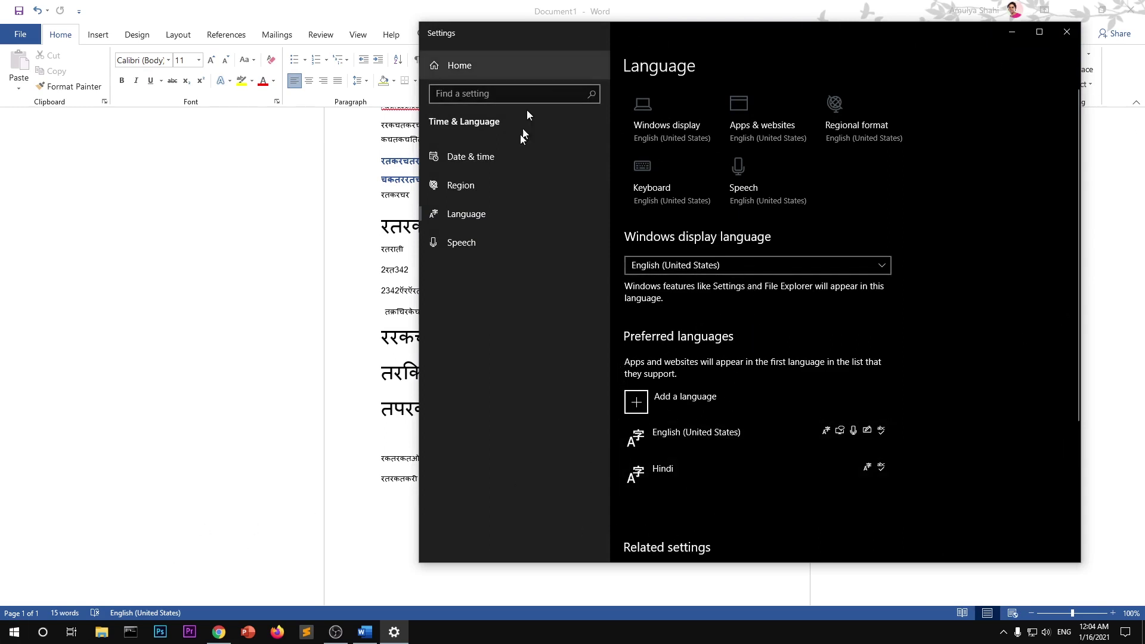
{"action": "left_click", "coordinate": [9, 632]}
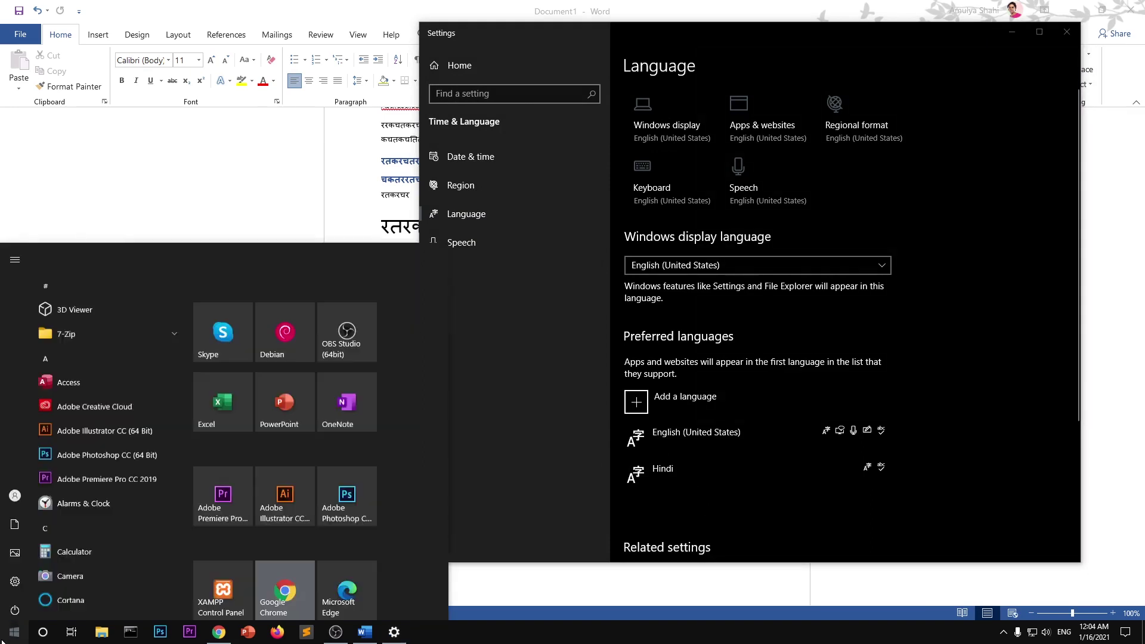
{"action": "left_click", "coordinate": [12, 585]}
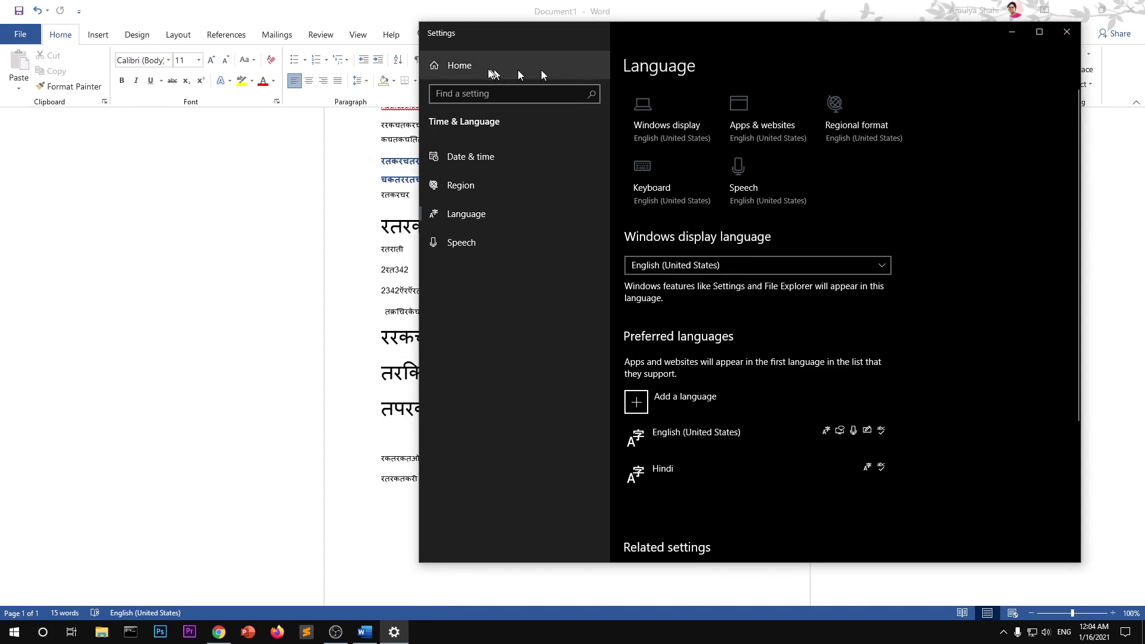
{"action": "left_click", "coordinate": [468, 66]}
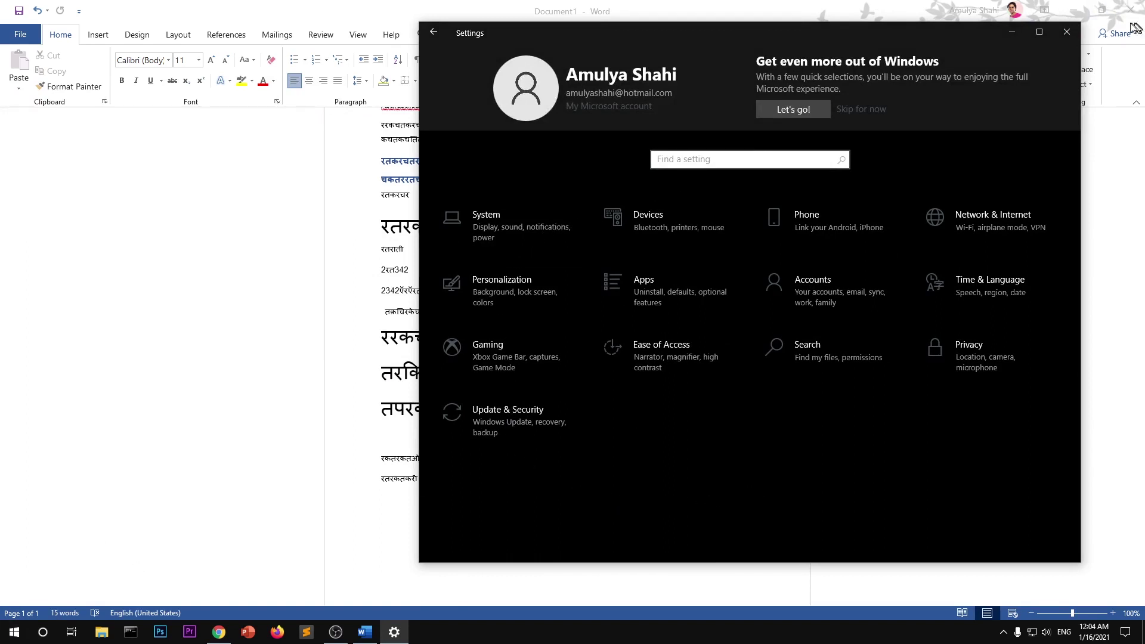
{"action": "left_click", "coordinate": [1067, 32]}
- Reopen Settings from Start and search 'la' to reach the Language settings page
{"action": "left_click", "coordinate": [13, 631]}
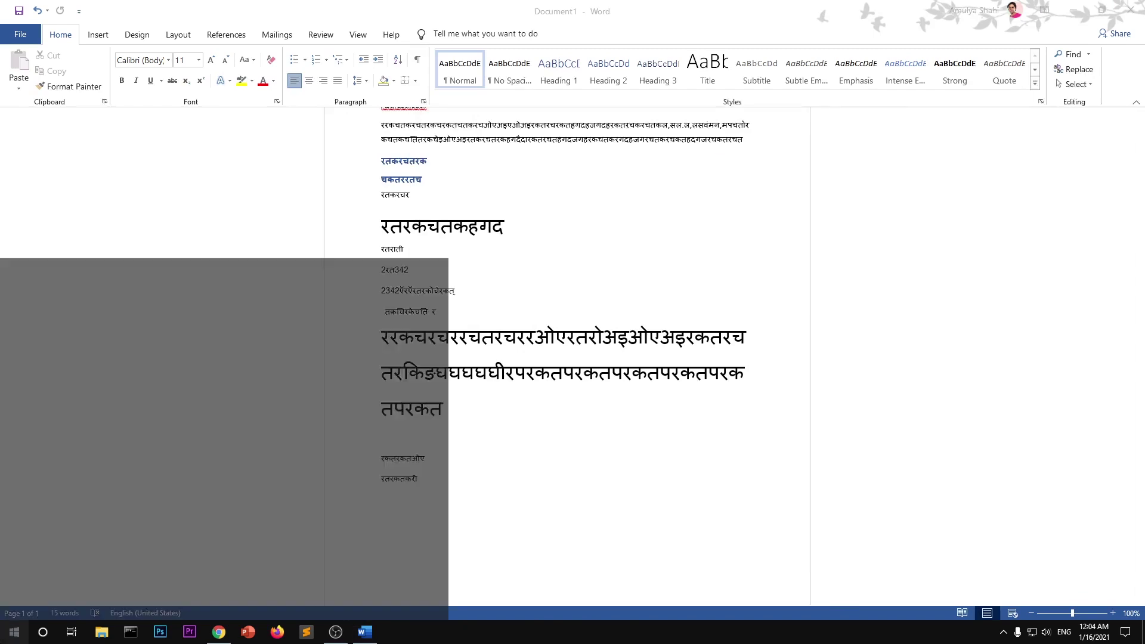
{"action": "left_click", "coordinate": [15, 577]}
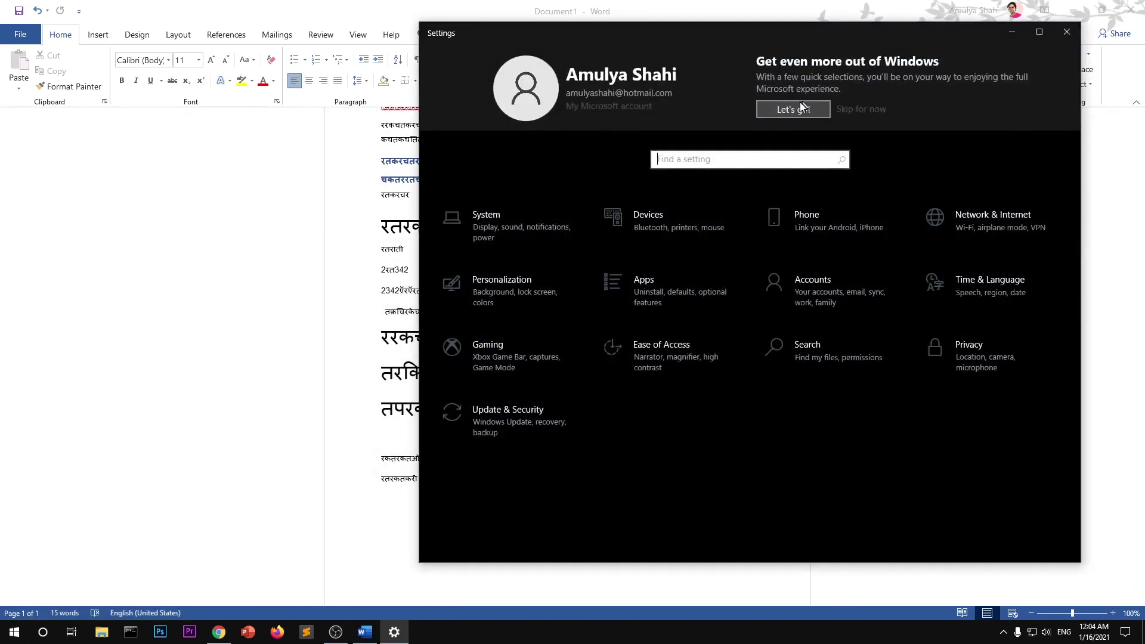
{"action": "left_click", "coordinate": [750, 164]}
{"action": "type", "text": "la"}
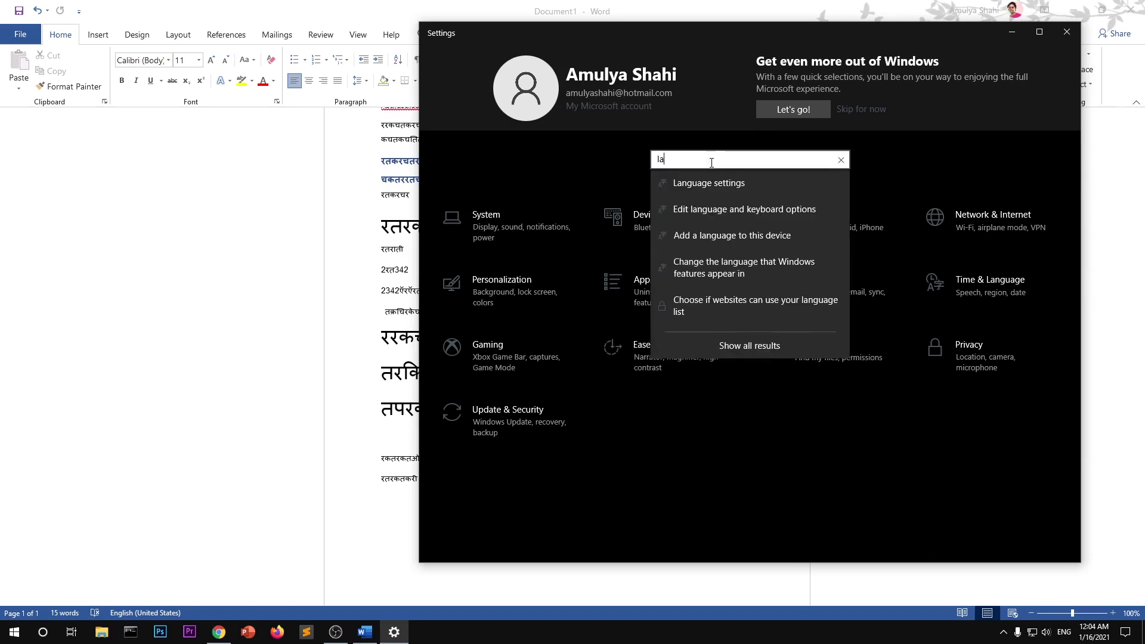
{"action": "key", "text": "Down"}
{"action": "key", "text": "Return"}
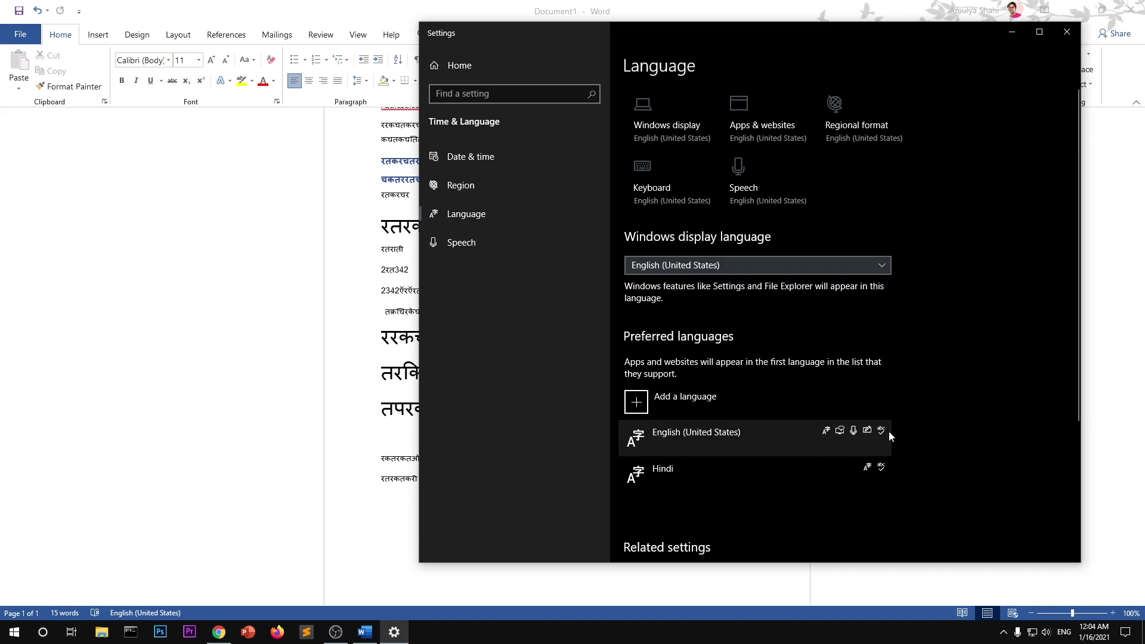
{"action": "mouse_move", "coordinate": [882, 470]}
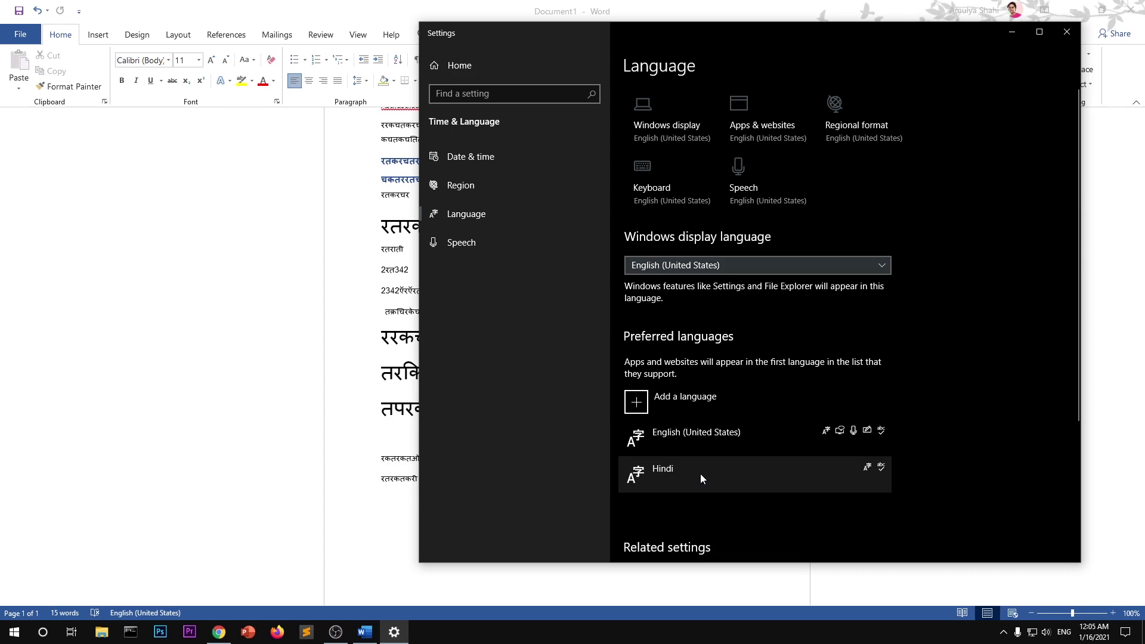
- Start adding a language, scroll the install list, and select Chinese (Traditional, Taiwan)
{"action": "left_click", "coordinate": [669, 404]}
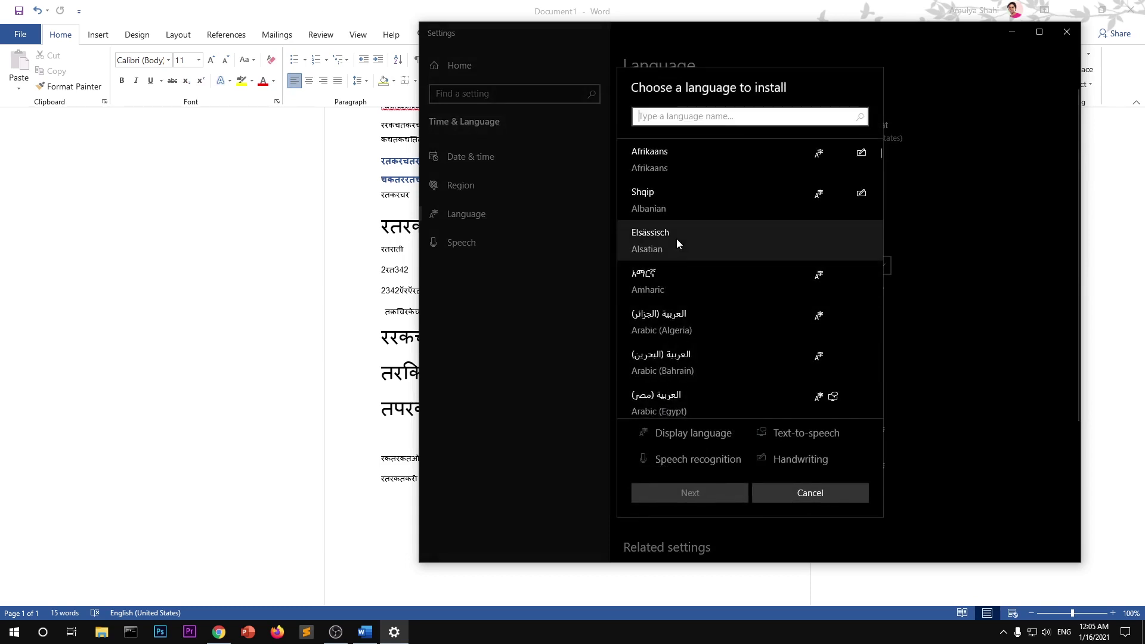
{"action": "type", "text": "hindi"}
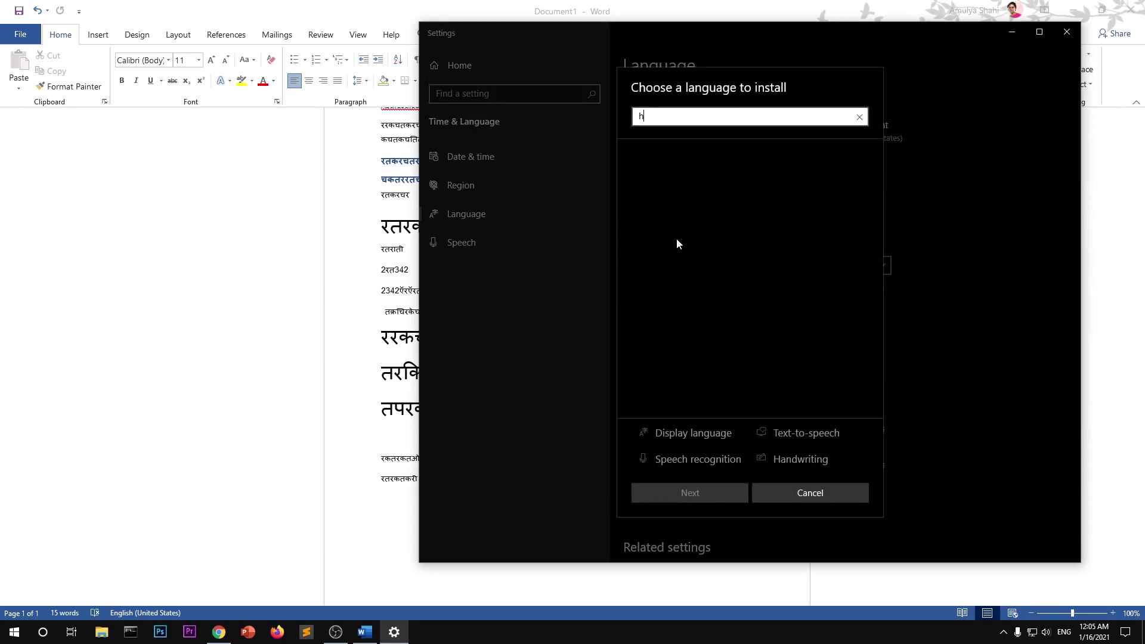
{"action": "key", "text": "BackSpace"}
{"action": "key", "text": "BackSpace"}
{"action": "key", "text": "BackSpace"}
{"action": "key", "text": "BackSpace"}
{"action": "key", "text": "BackSpace"}
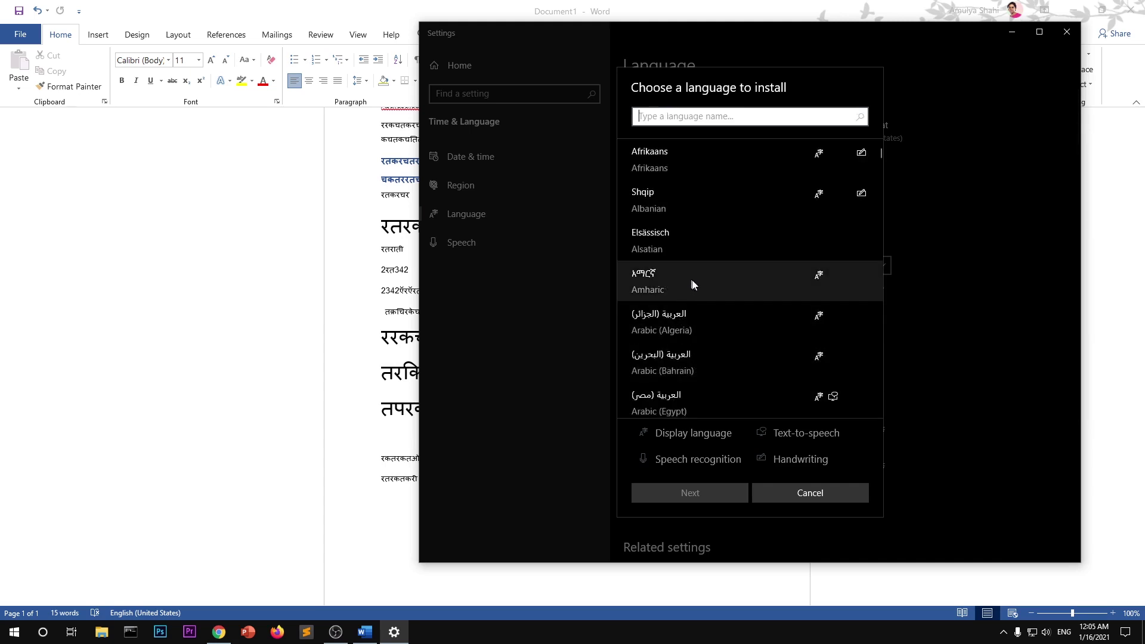
{"action": "scroll", "coordinate": [691, 280], "scroll_direction": "down", "scroll_amount": 10}
{"action": "scroll", "coordinate": [691, 279], "scroll_direction": "down", "scroll_amount": 3}
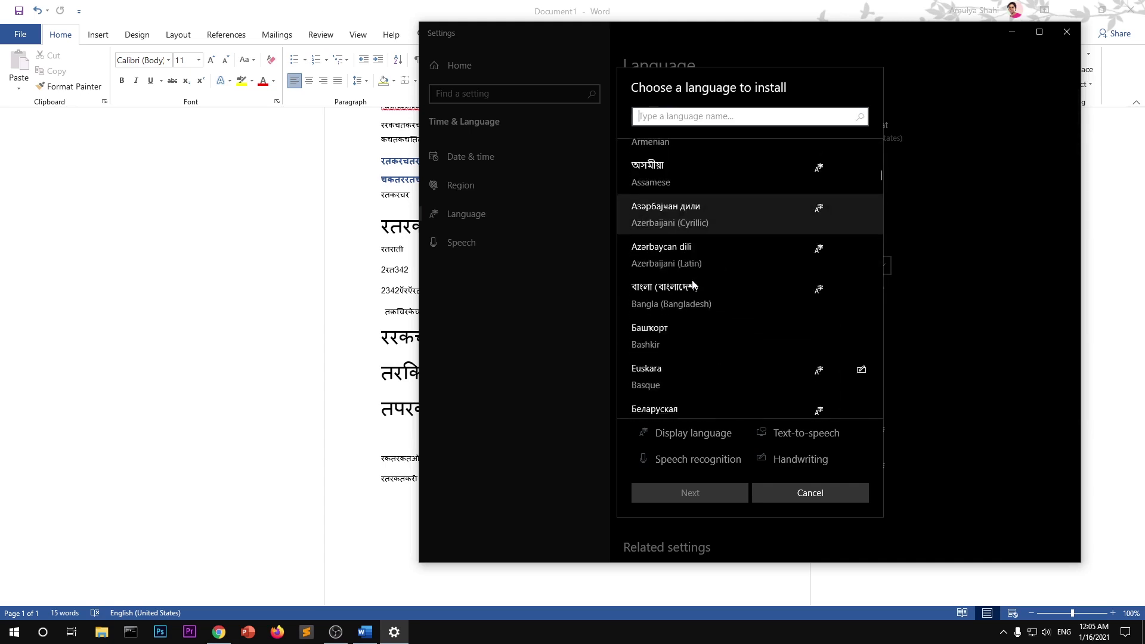
{"action": "scroll", "coordinate": [709, 342], "scroll_direction": "down", "scroll_amount": 5}
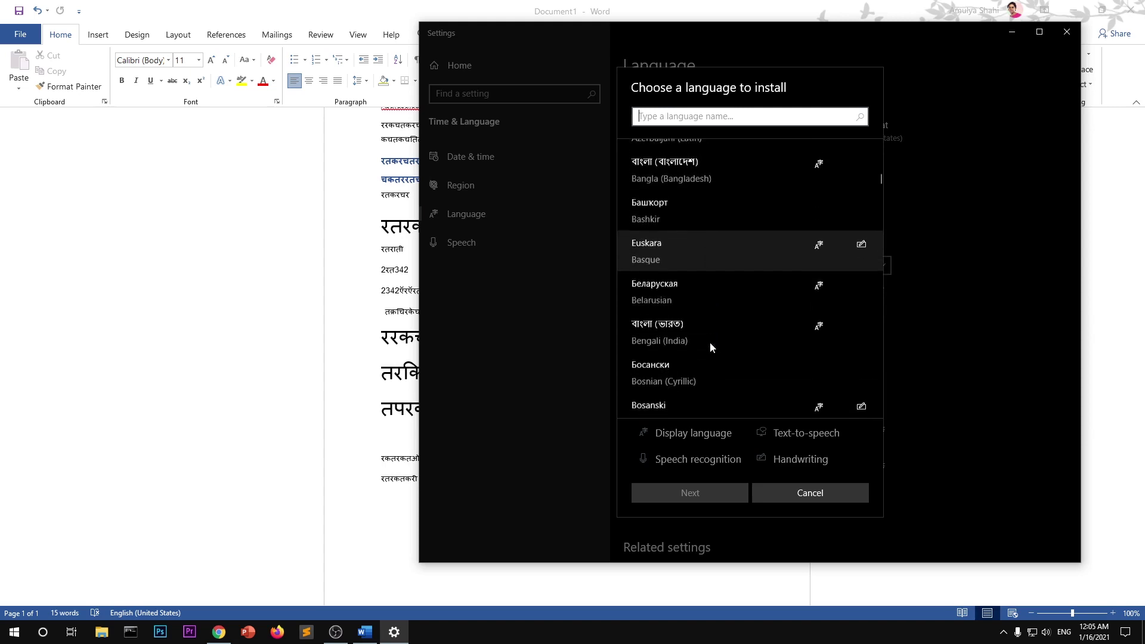
{"action": "scroll", "coordinate": [710, 342], "scroll_direction": "down", "scroll_amount": 3}
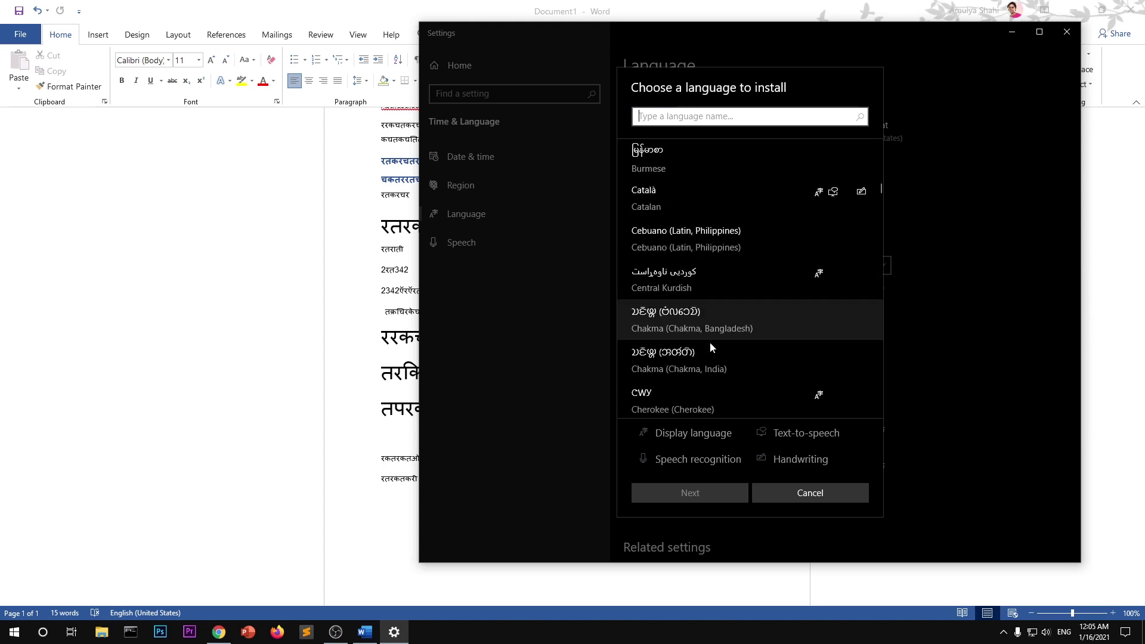
{"action": "scroll", "coordinate": [710, 343], "scroll_direction": "down", "scroll_amount": 5}
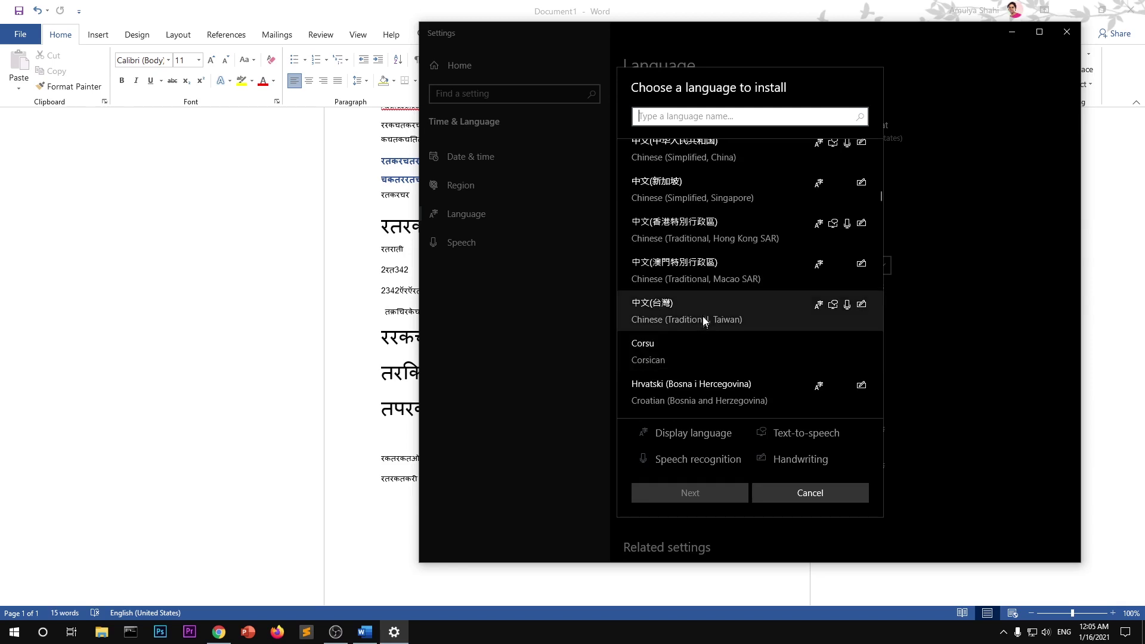
{"action": "left_click", "coordinate": [705, 322]}
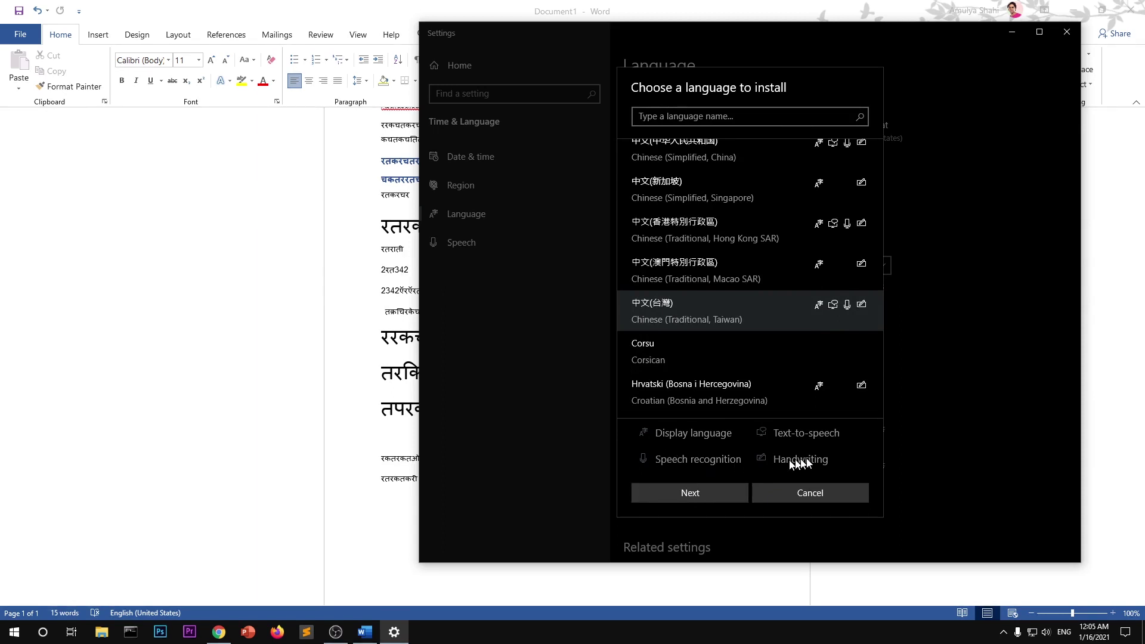
- Go to Chinese's optional features and toggle handwriting, speech recognition and text-to-speech
{"action": "left_click", "coordinate": [709, 492]}
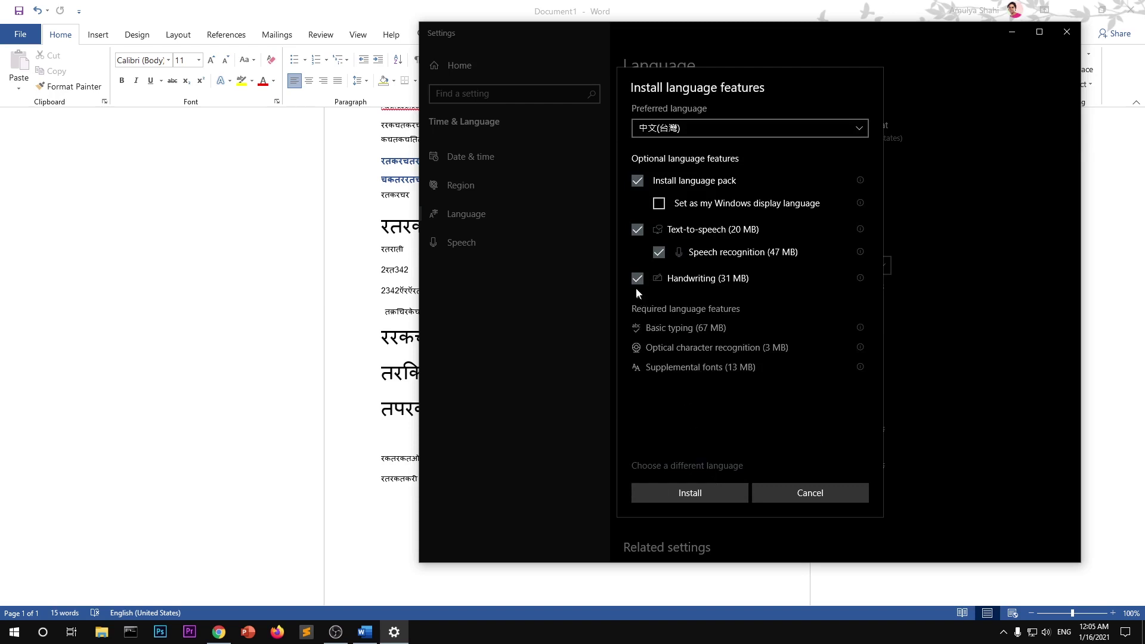
{"action": "left_click", "coordinate": [637, 279]}
{"action": "left_click", "coordinate": [658, 252]}
{"action": "left_click", "coordinate": [637, 230]}
{"action": "left_click", "coordinate": [659, 253]}
- Toggle the display language, language pack and speech options, then cancel the install and close Settings
{"action": "left_click", "coordinate": [659, 203]}
{"action": "left_click", "coordinate": [636, 181]}
{"action": "left_click", "coordinate": [637, 230]}
{"action": "left_click", "coordinate": [658, 252]}
{"action": "left_click", "coordinate": [637, 278]}
{"action": "left_click", "coordinate": [631, 229]}
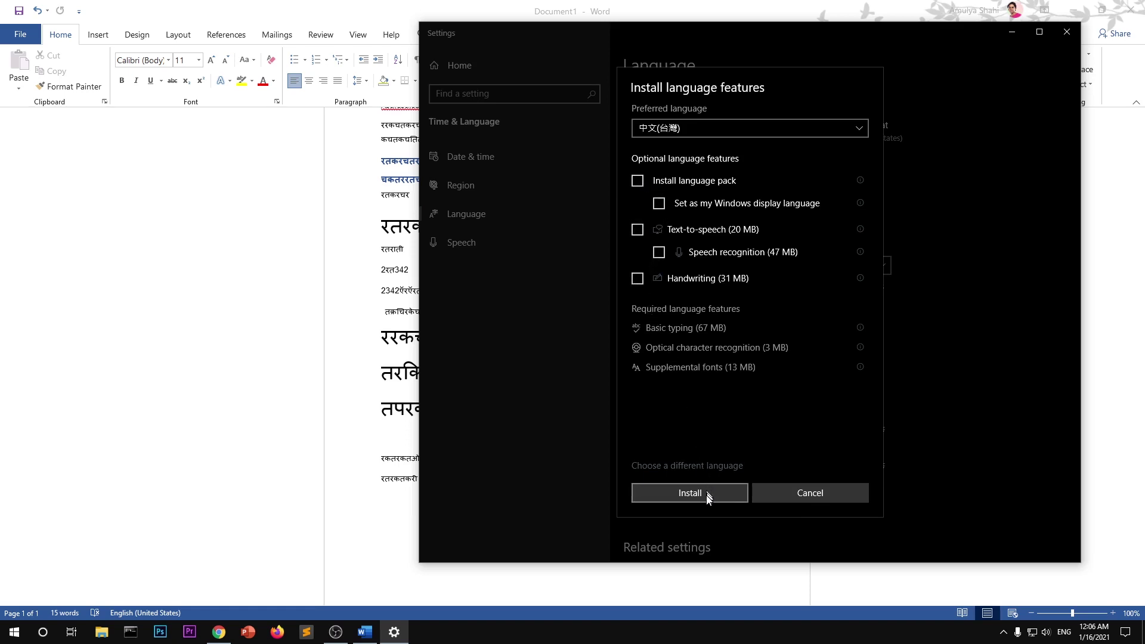
{"action": "left_click", "coordinate": [810, 493]}
{"action": "left_click", "coordinate": [1068, 31]}
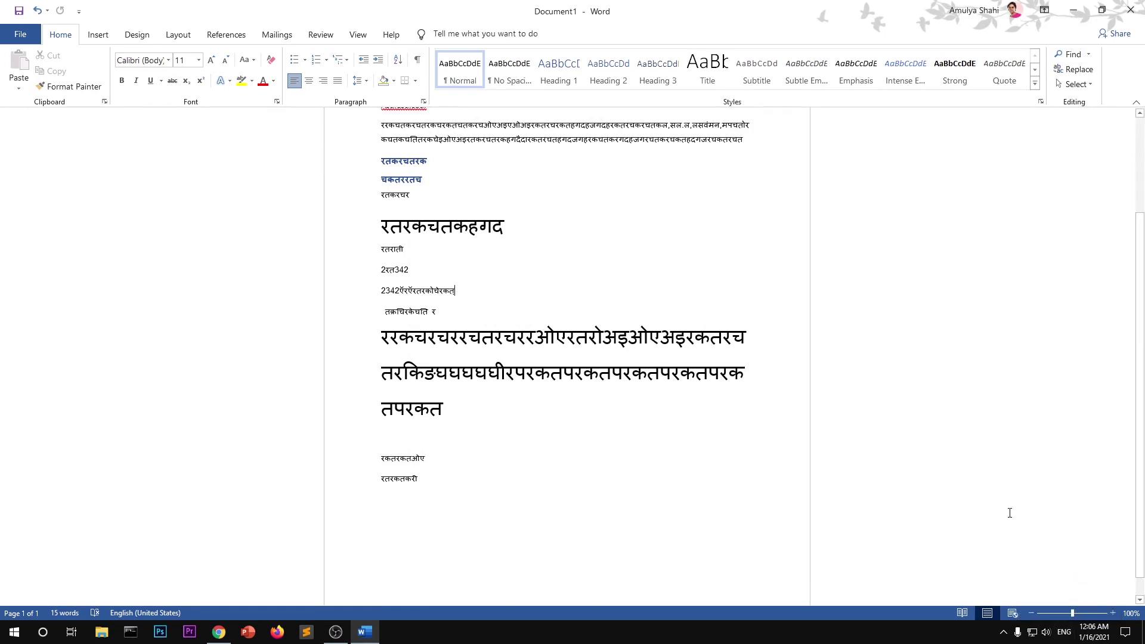
- Cycle input languages with Win+Space among English (United States), English (India) and Hindi
{"action": "key", "text": "super"}
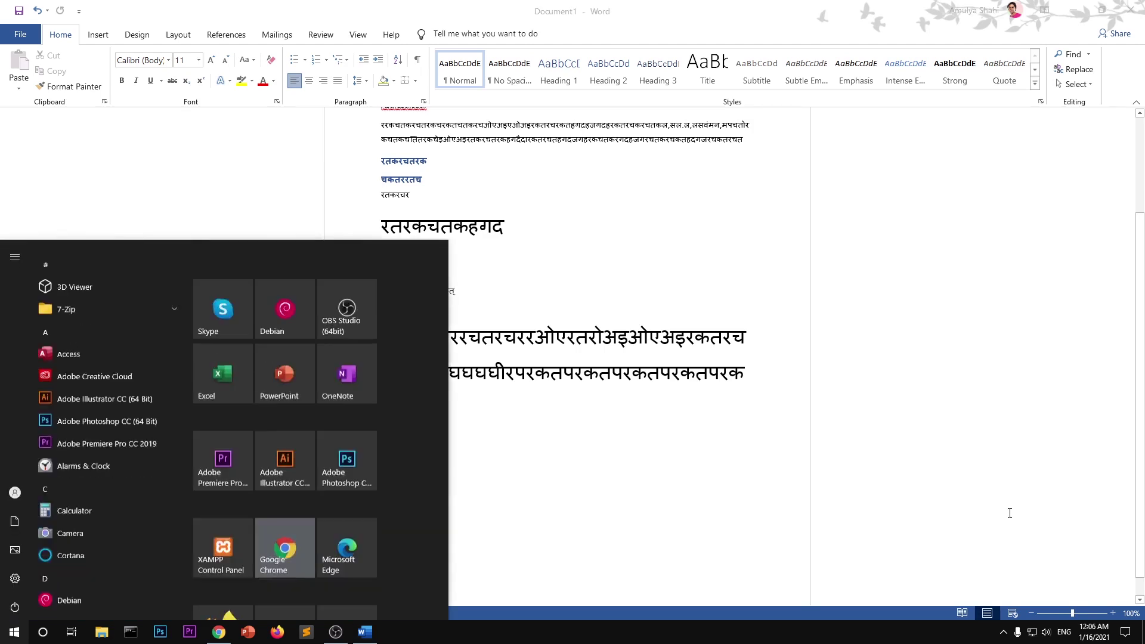
{"action": "key", "text": "super"}
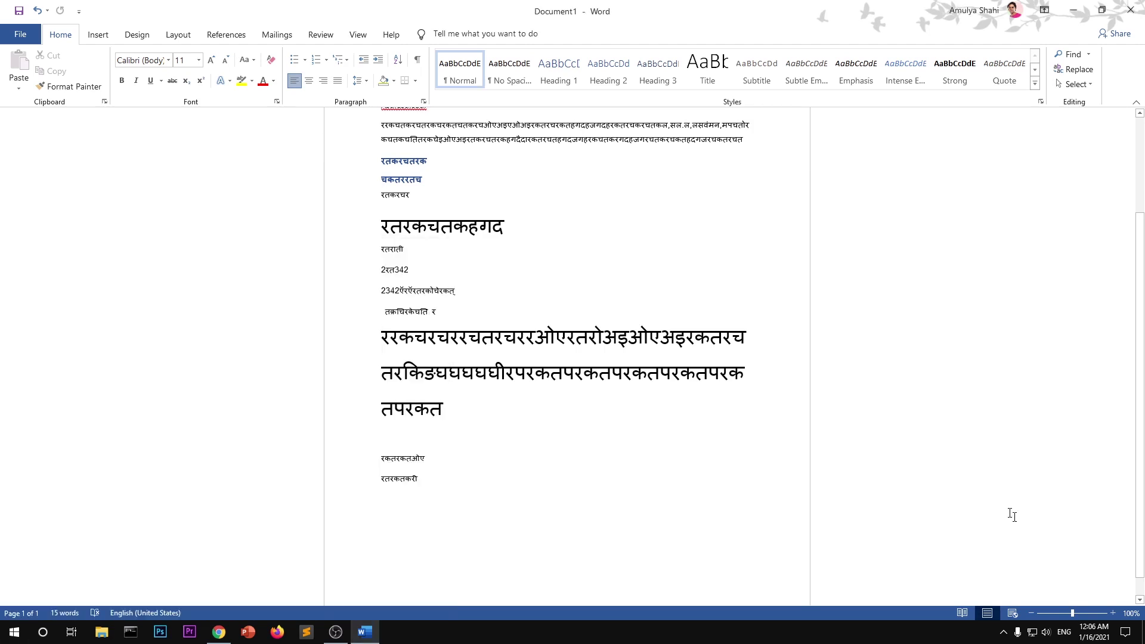
{"action": "key", "text": "super+space"}
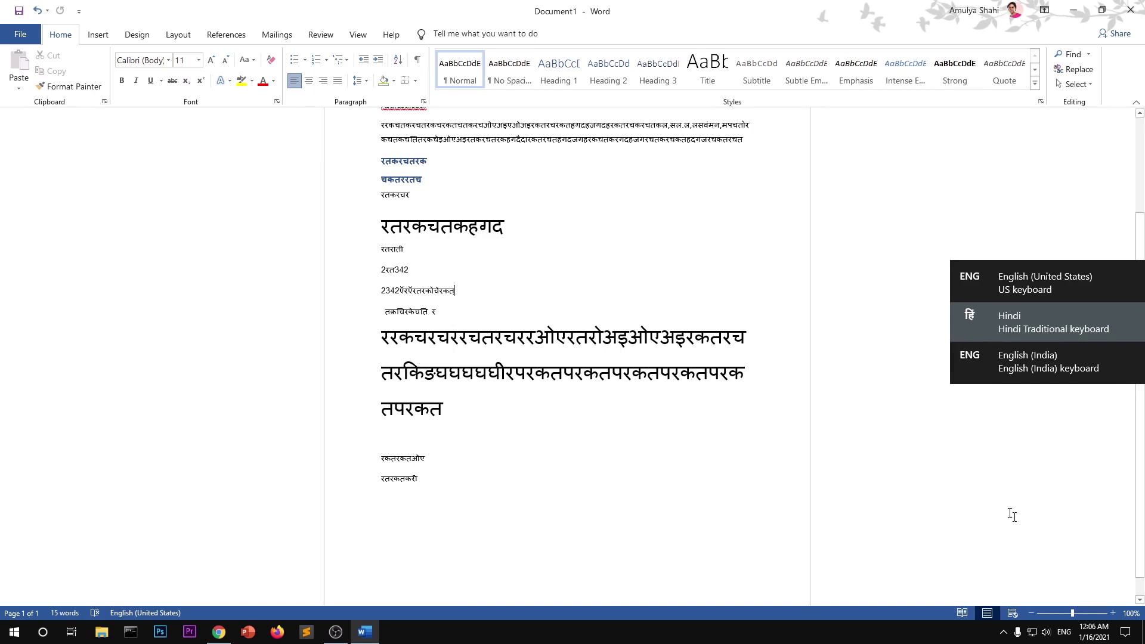
{"action": "key", "text": "super+space"}
{"action": "key", "text": "super+space"}
{"action": "key", "text": "super+space"}
{"action": "key", "text": "super+space"}
{"action": "key", "text": "super+space"}
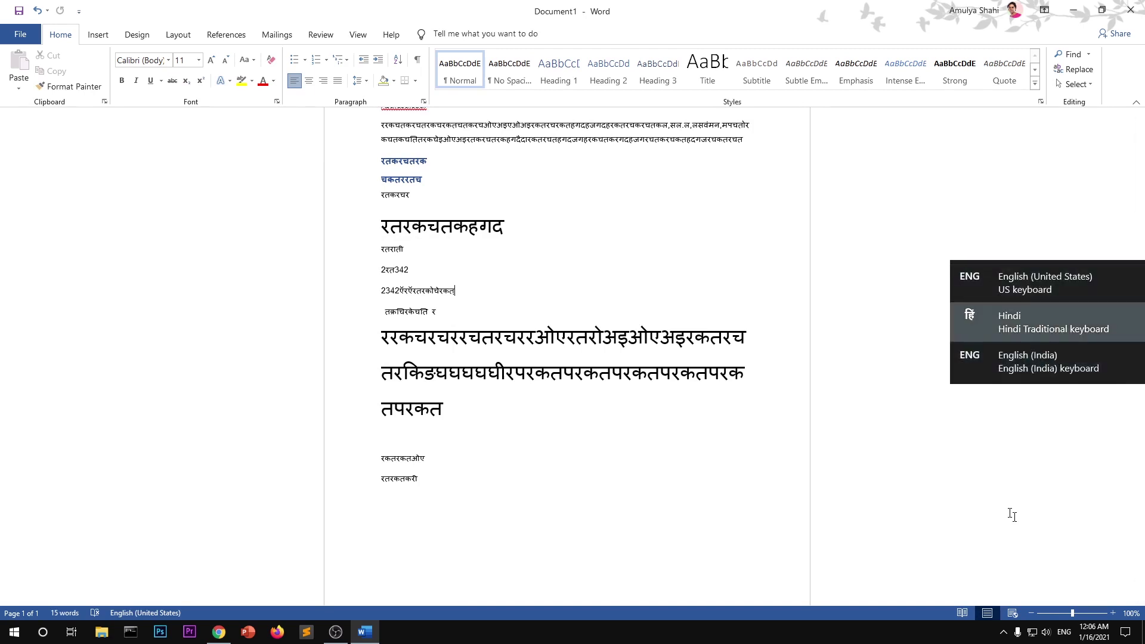
{"action": "key", "text": "super+space"}
{"action": "key", "text": "super+space"}
{"action": "key", "text": "super+space"}
{"action": "key", "text": "super+space"}
{"action": "key", "text": "super+space"}
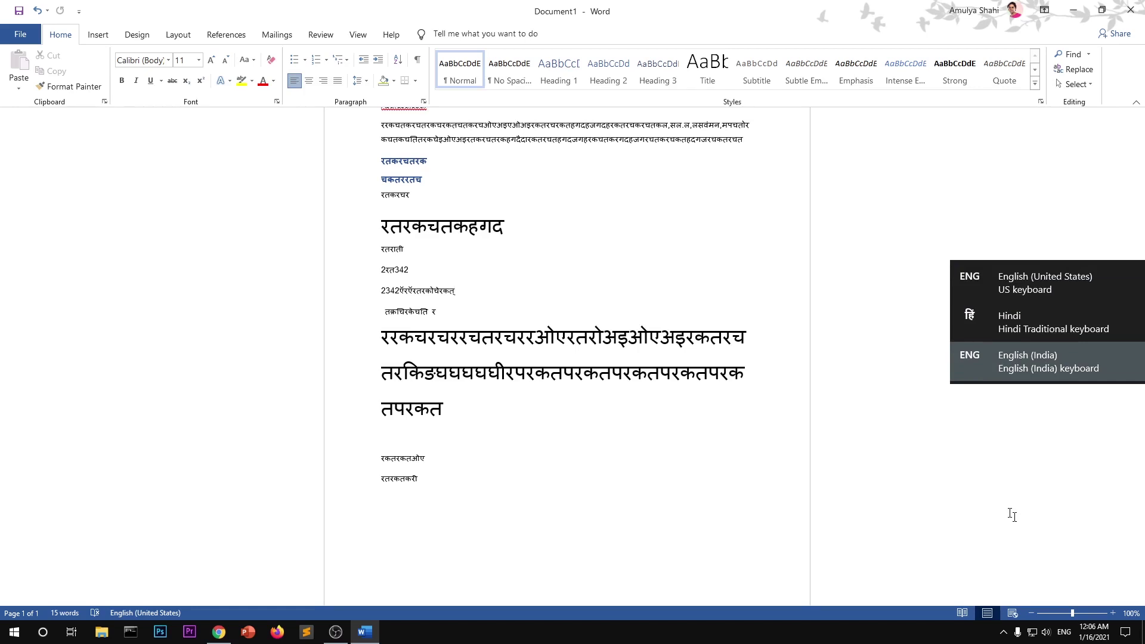
{"action": "key", "text": "super+space"}
{"action": "key", "text": "super+space"}
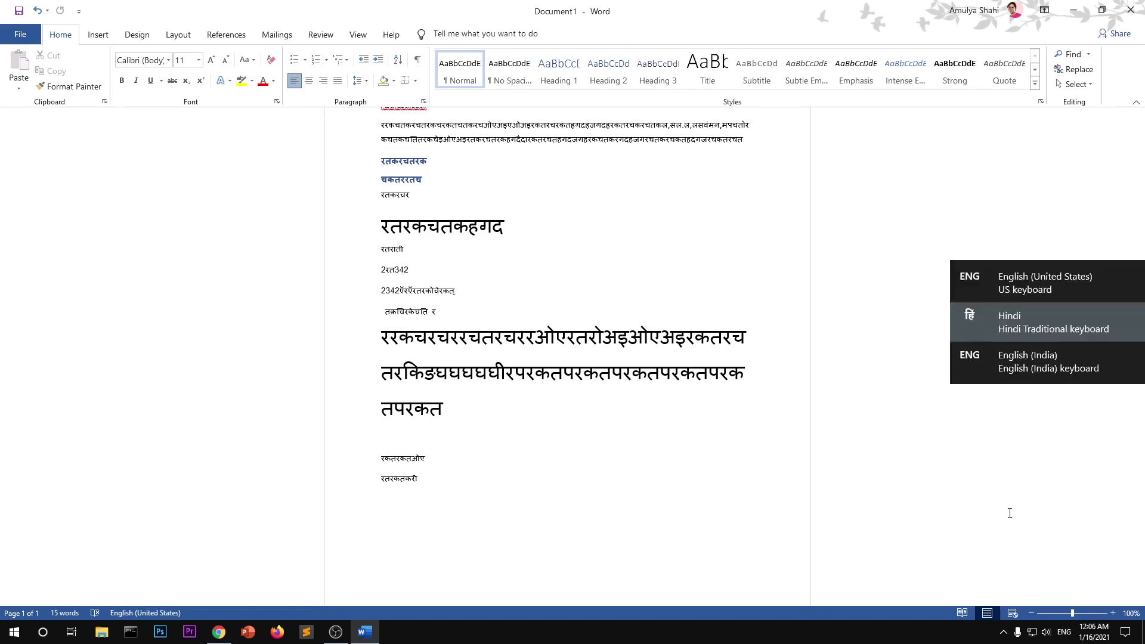
{"action": "key", "text": "super+space"}
{"action": "key", "text": "super+space"}
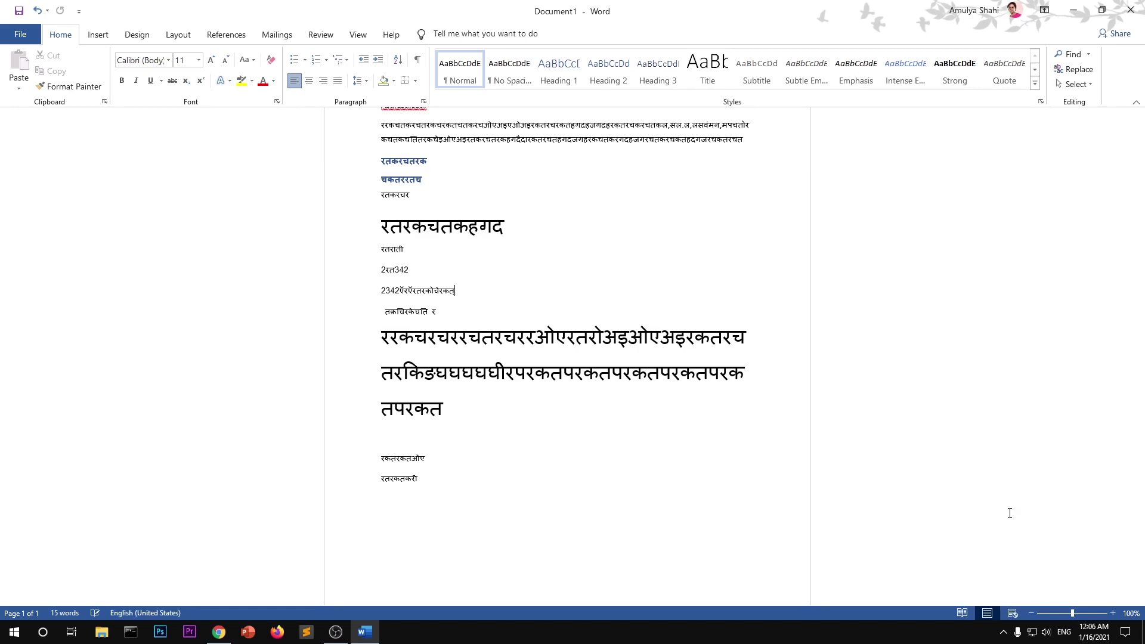
{"action": "key", "text": "super+space"}
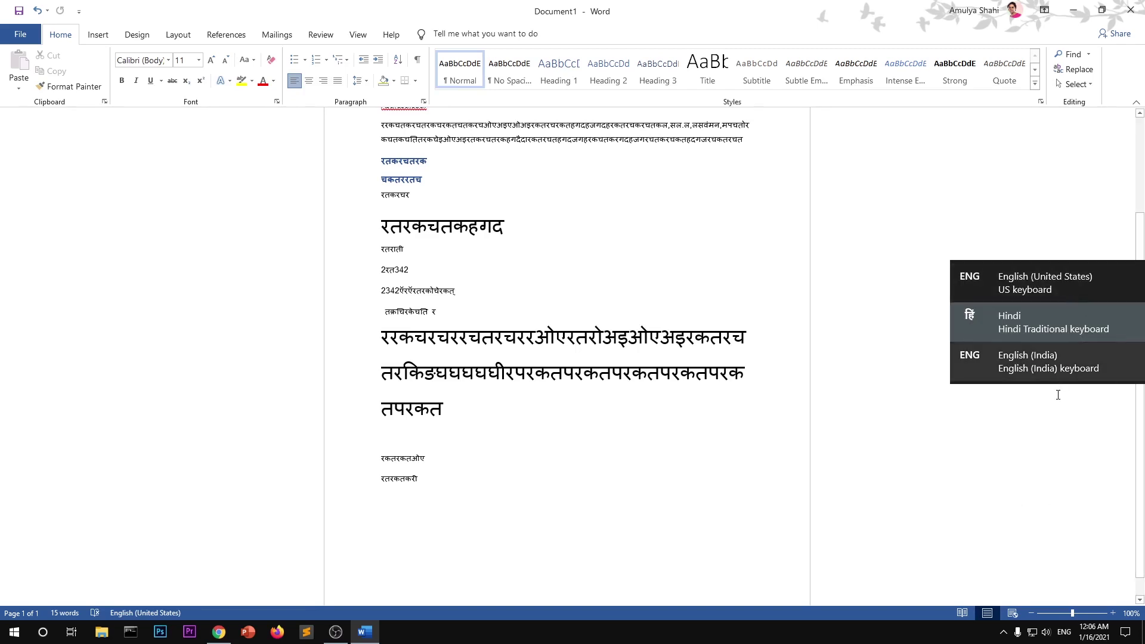
{"action": "left_click", "coordinate": [1024, 357]}
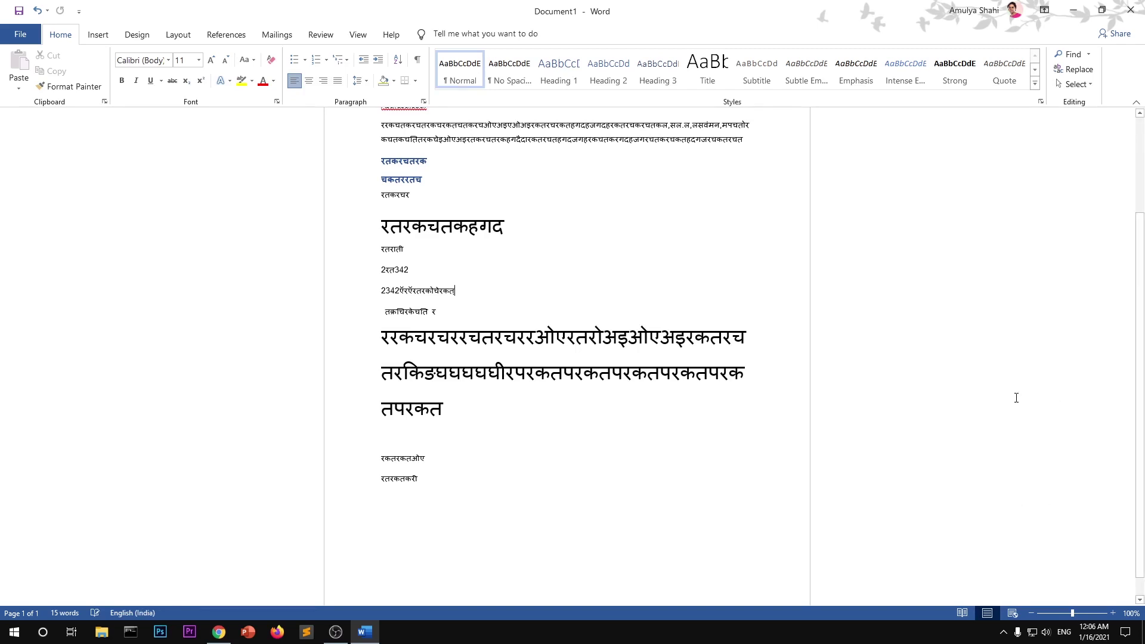
{"action": "key", "text": "super+space"}
{"action": "key", "text": "super+space"}
{"action": "key", "text": "super+space"}
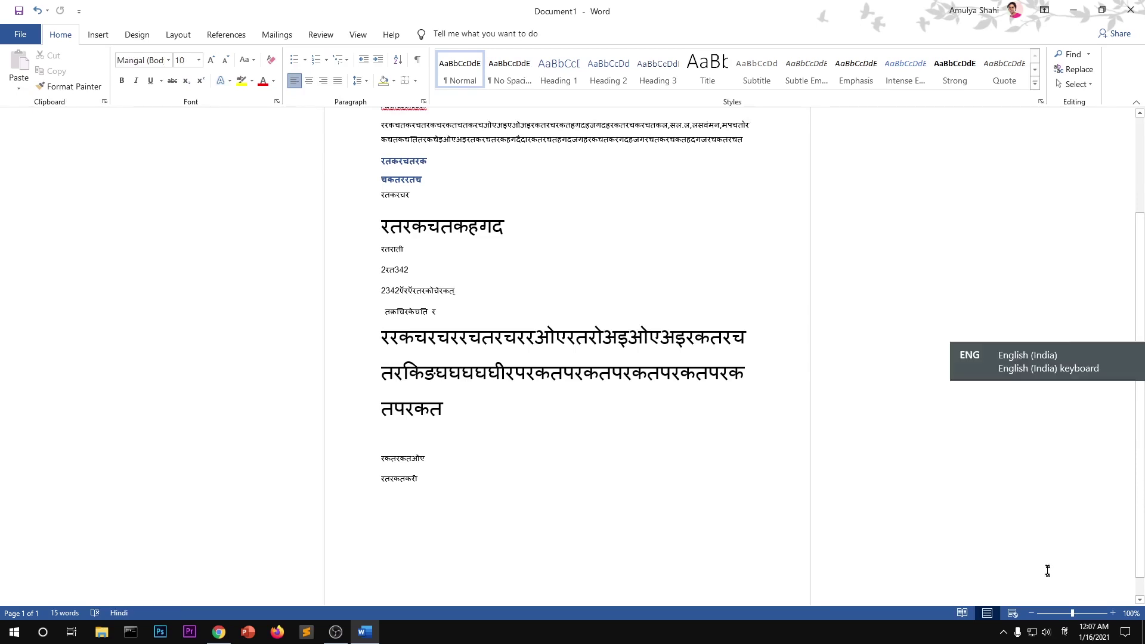
{"action": "key", "text": "super+space"}
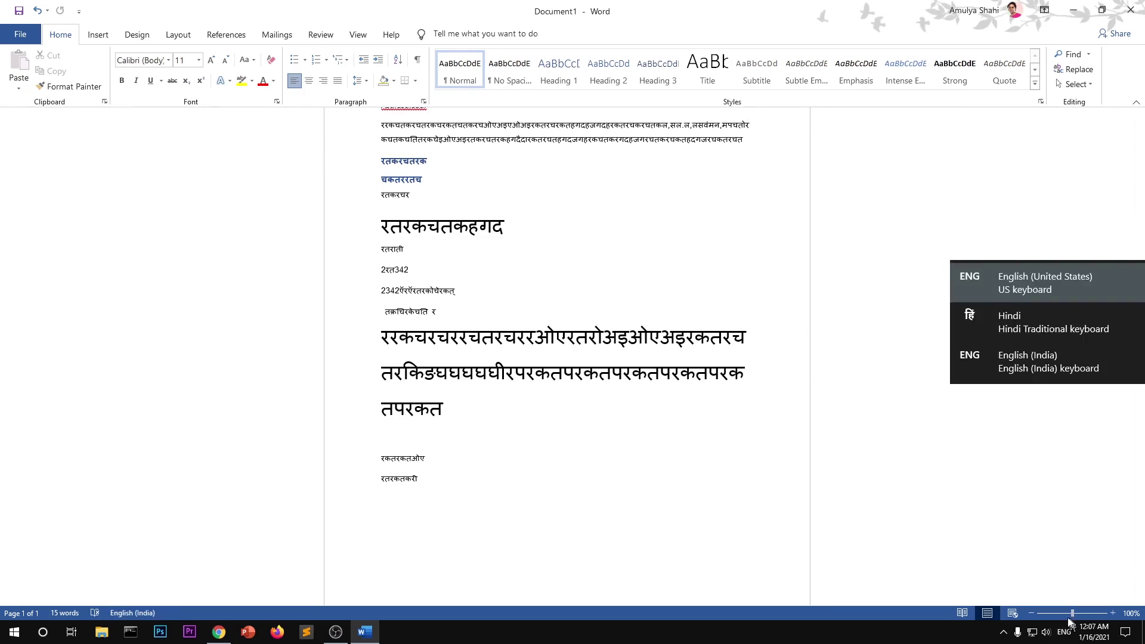
{"action": "key", "text": "super+space"}
{"action": "key", "text": "super+space"}
{"action": "key", "text": "super+space"}
{"action": "key", "text": "super+space"}
{"action": "key", "text": "super+space"}
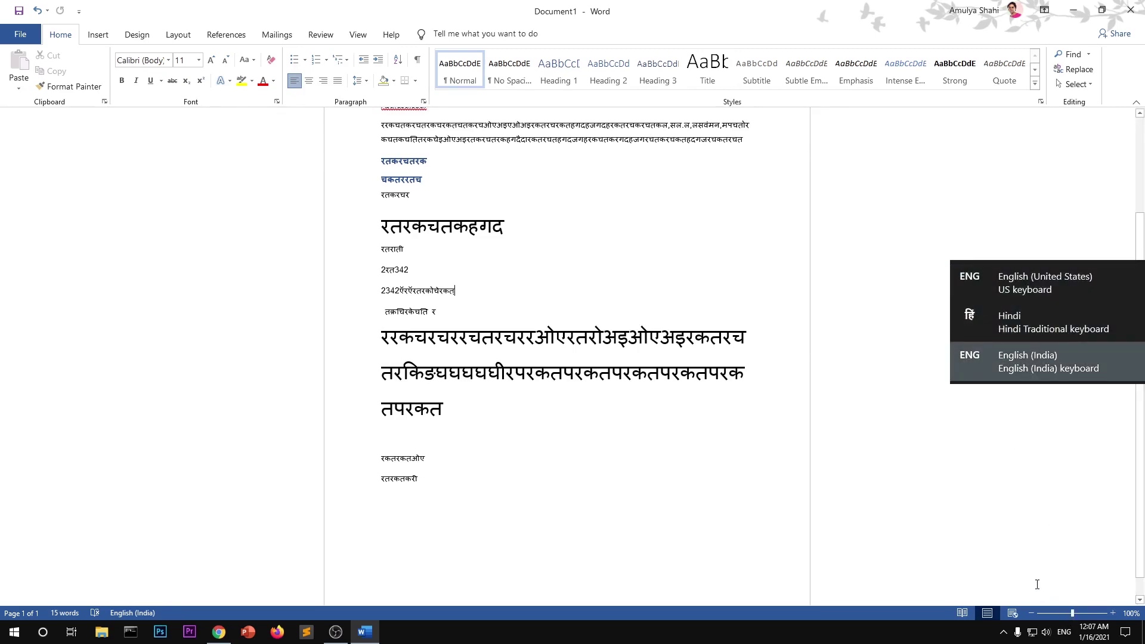
{"action": "key", "text": "super+space"}
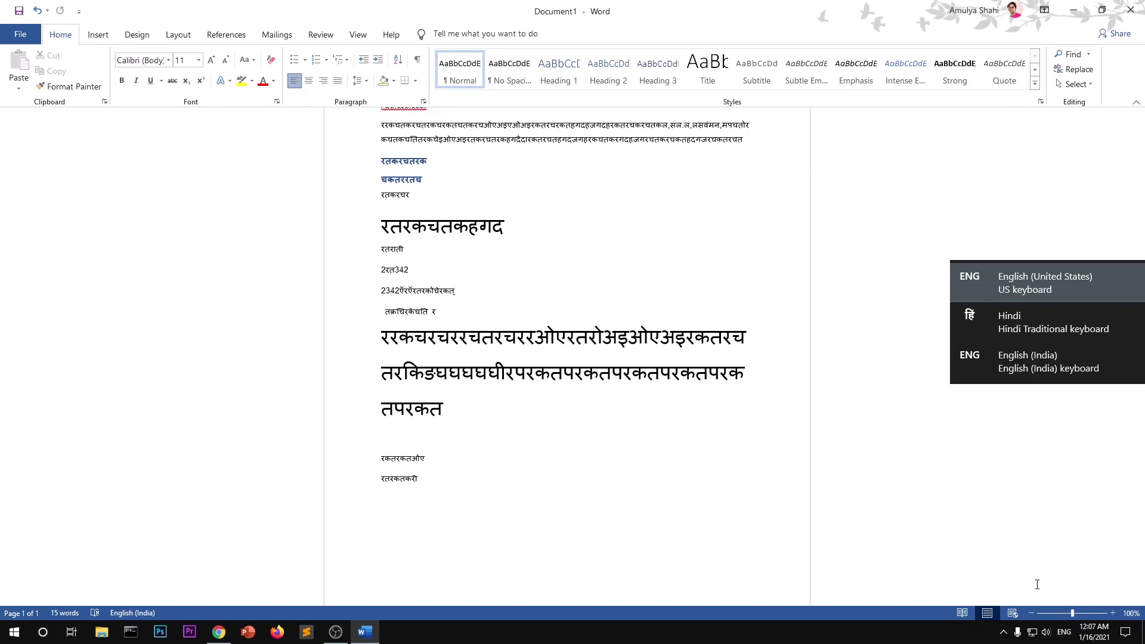
{"action": "key", "text": "super+space"}
{"action": "key", "text": "super+space"}
{"action": "key", "text": "super+space"}
{"action": "key", "text": "super+space"}
{"action": "key", "text": "super+space"}
{"action": "key", "text": "super+space"}
{"action": "key", "text": "super+space"}
{"action": "key", "text": "super+space"}
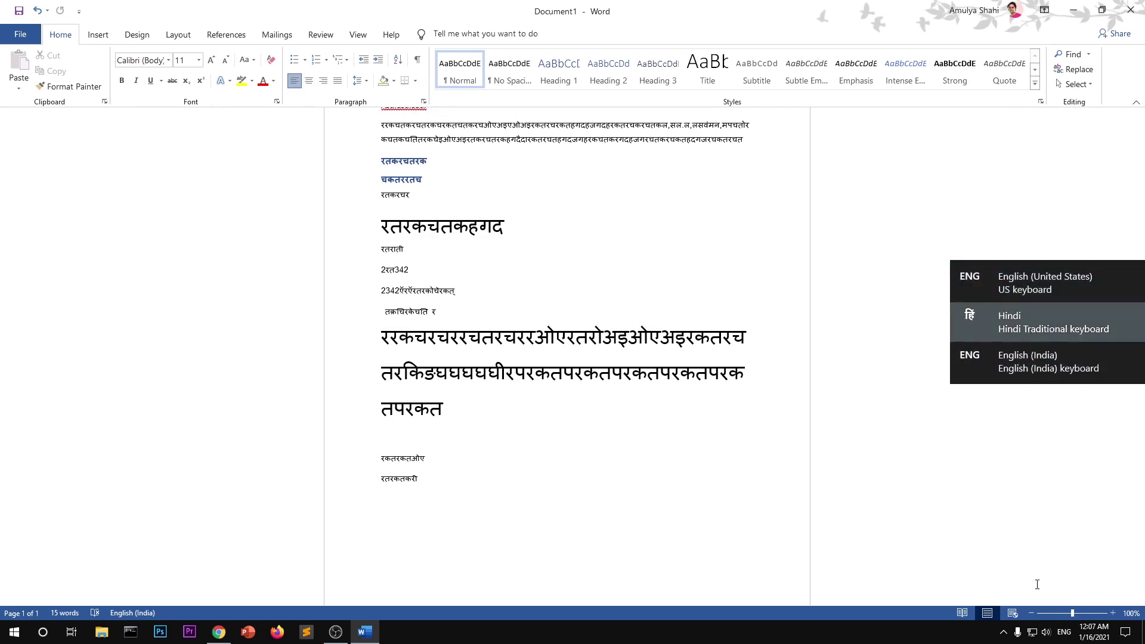
{"action": "key", "text": "super+space"}
{"action": "key", "text": "super+space"}
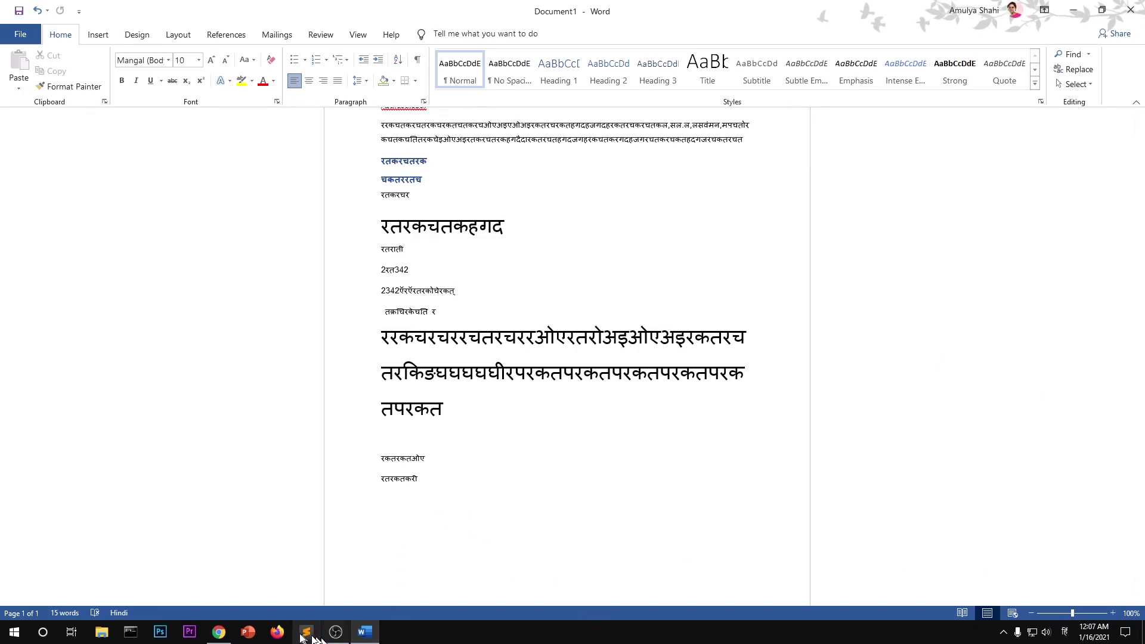
- Return to the Google Docs draft and retype the '?' ending the ब्लॉगिंग क्या है? heading
{"action": "left_click", "coordinate": [217, 635]}
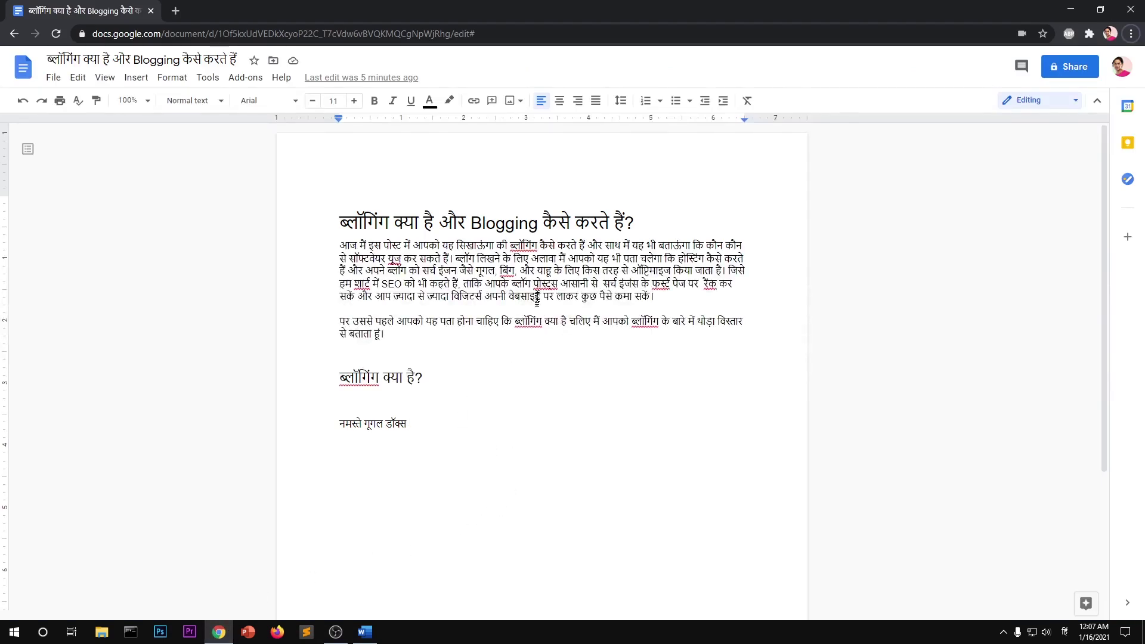
{"action": "left_click", "coordinate": [634, 211]}
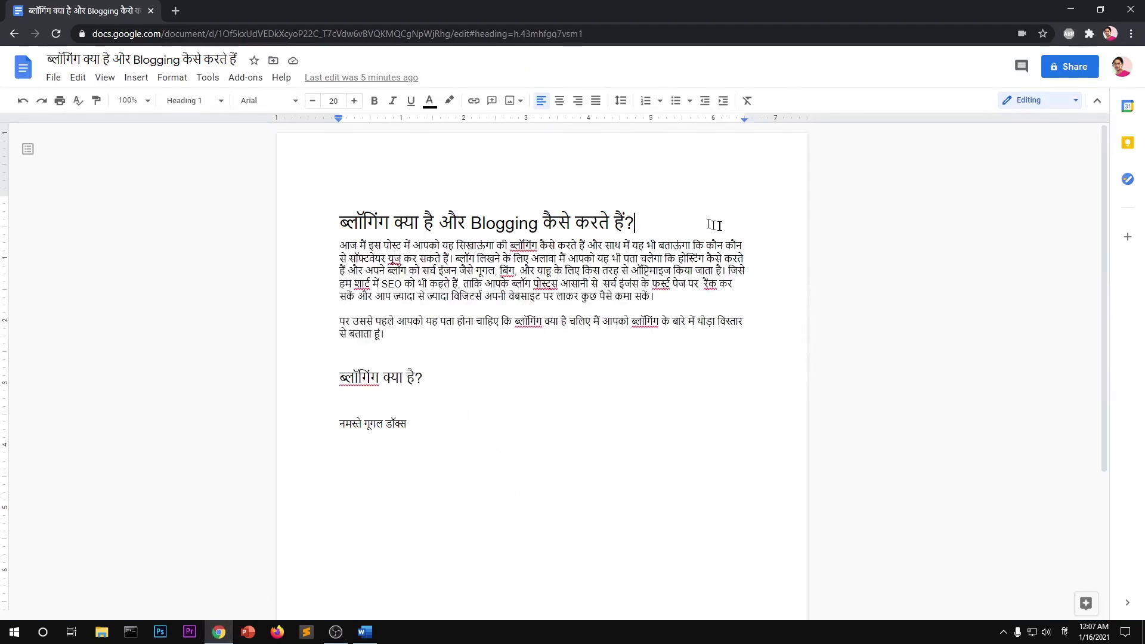
{"action": "left_click", "coordinate": [504, 374]}
{"action": "key", "text": "BackSpace"}
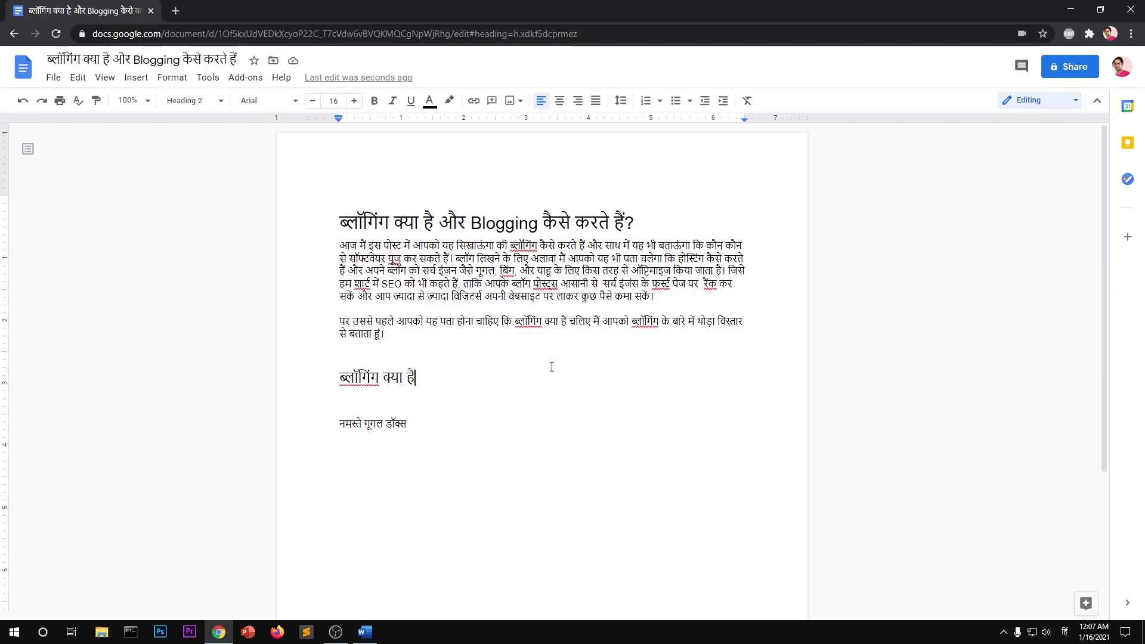
{"action": "type", "text": "?"}
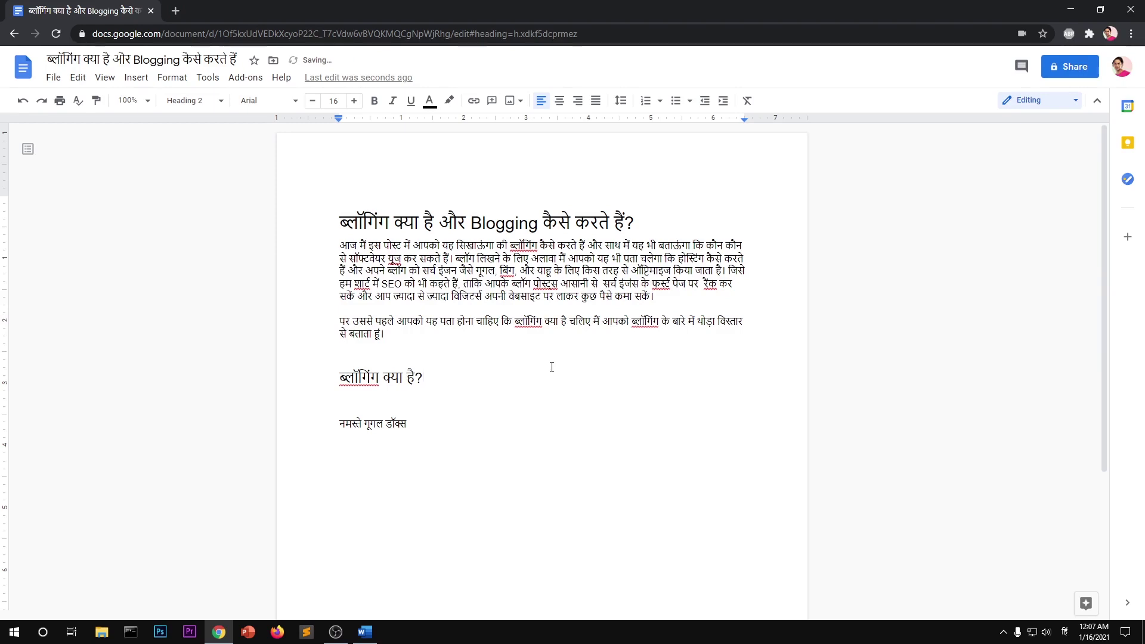